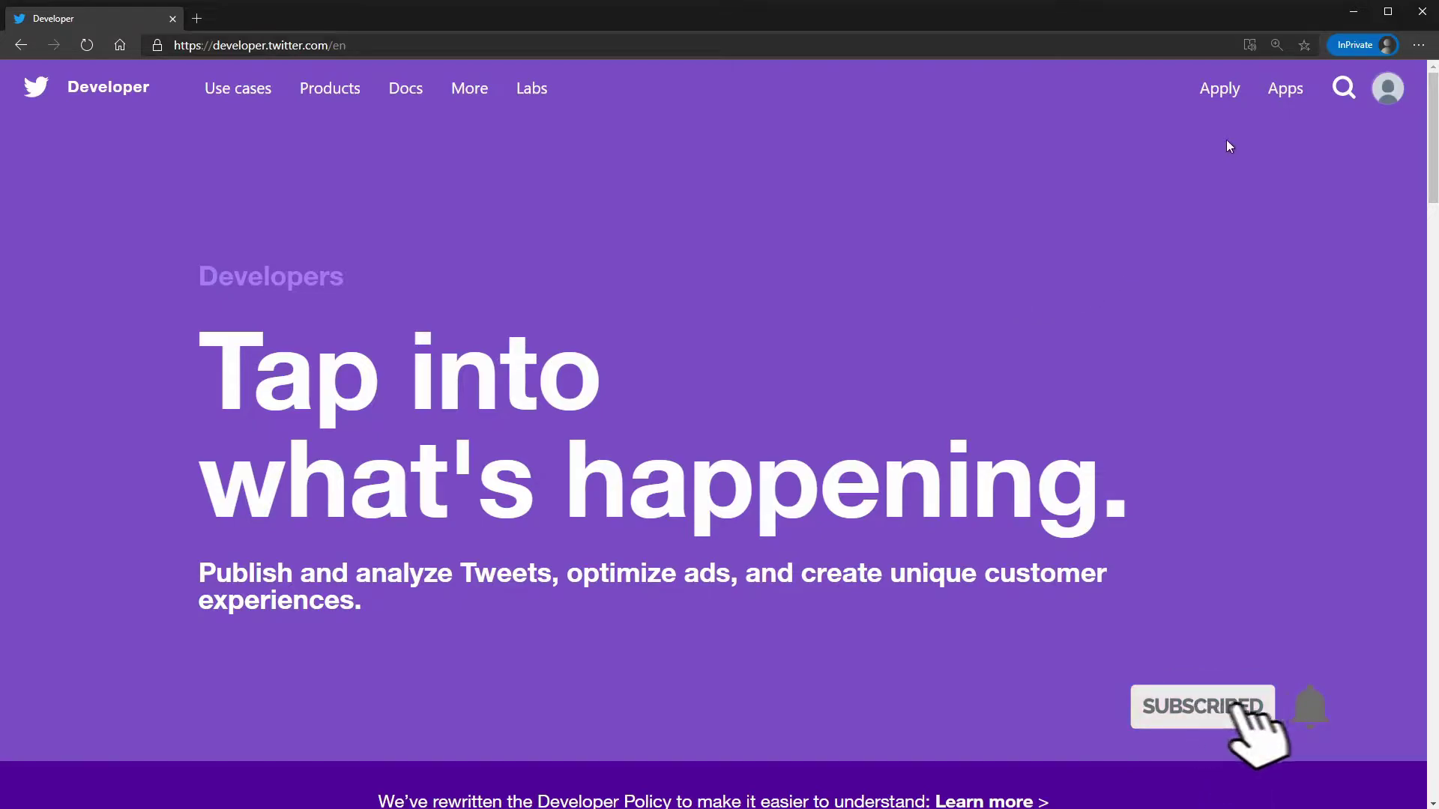
Start a new developer account application from the Apply page
click(1219, 88)
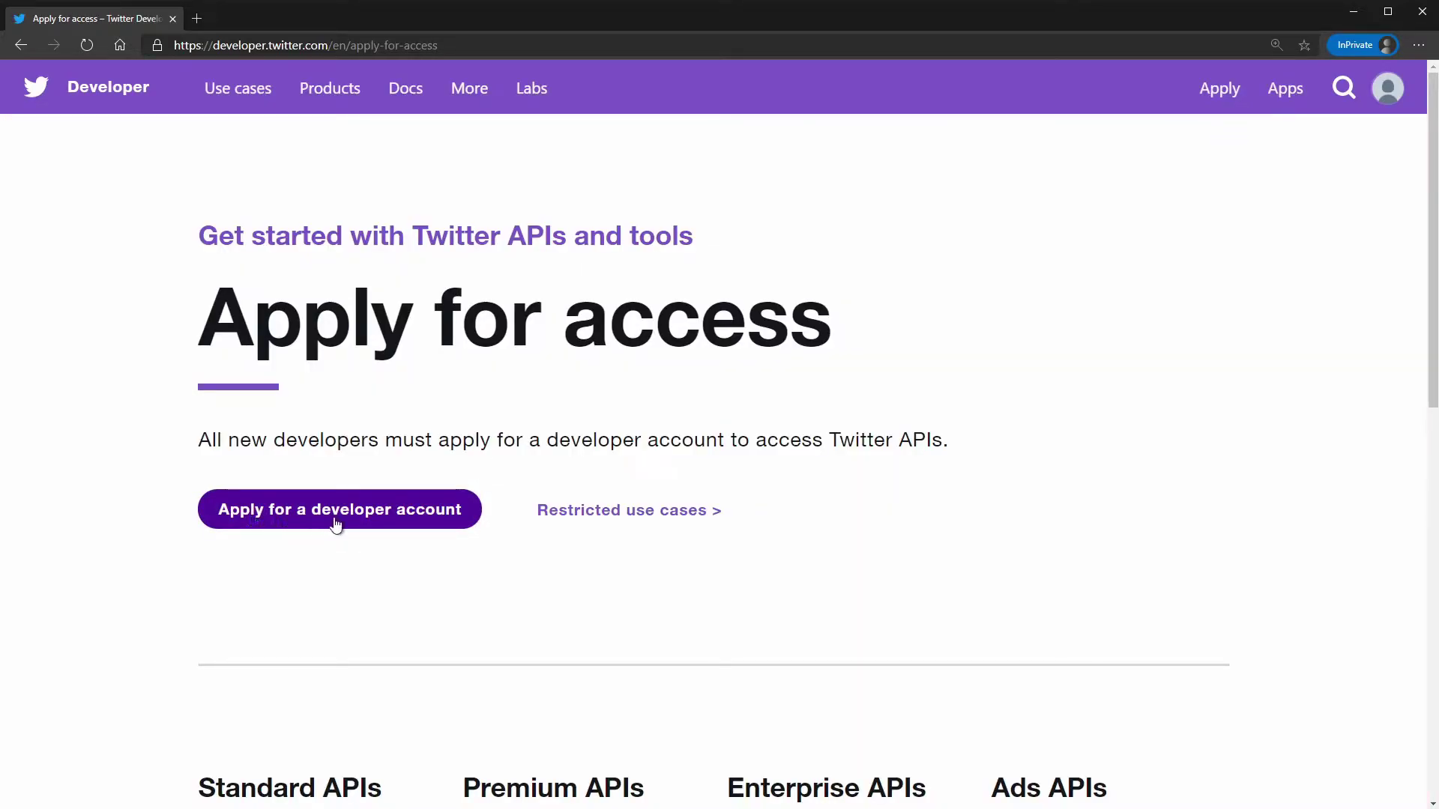
click(420, 522)
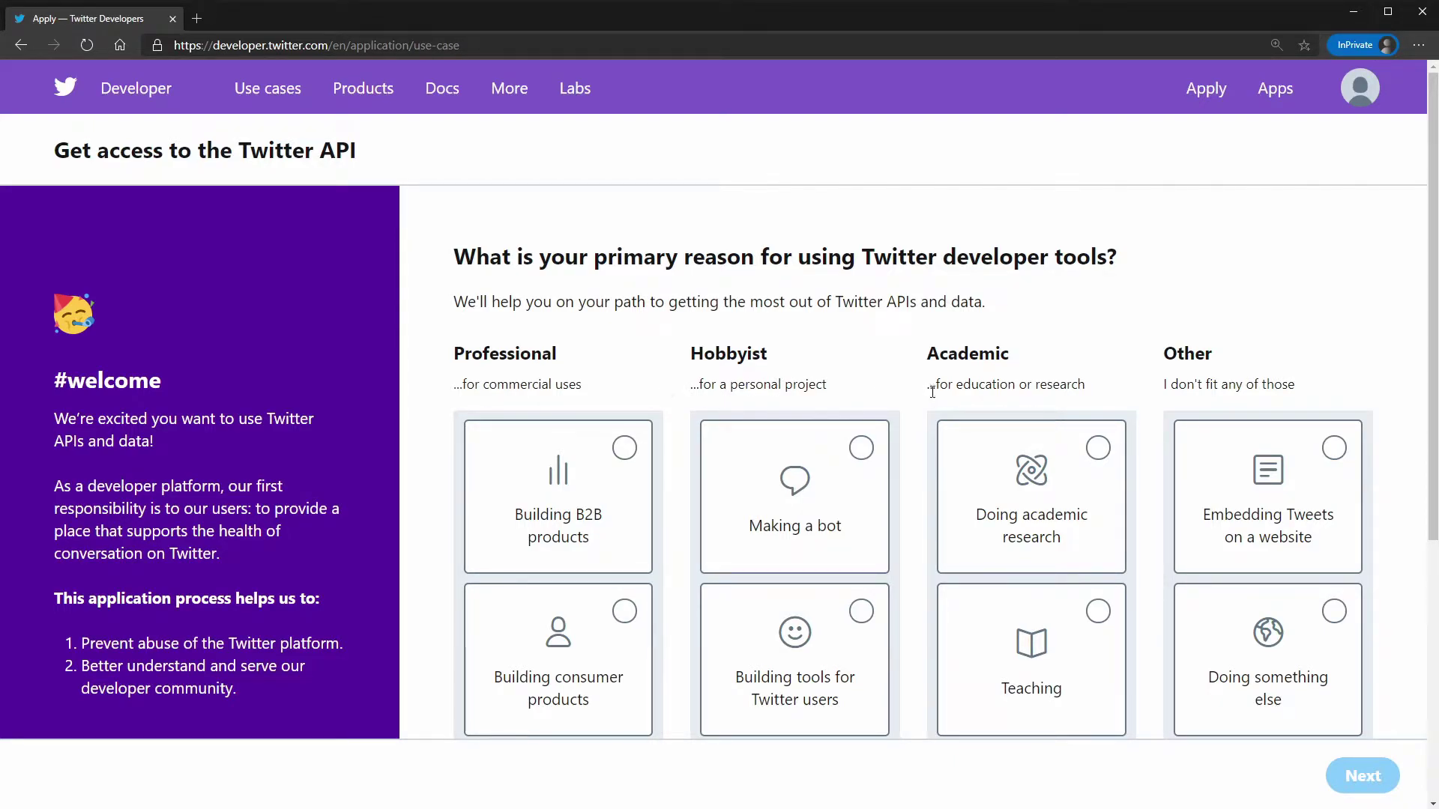
Mark the Teaching card under Academic as the primary use case
drag(927, 387, 1087, 390)
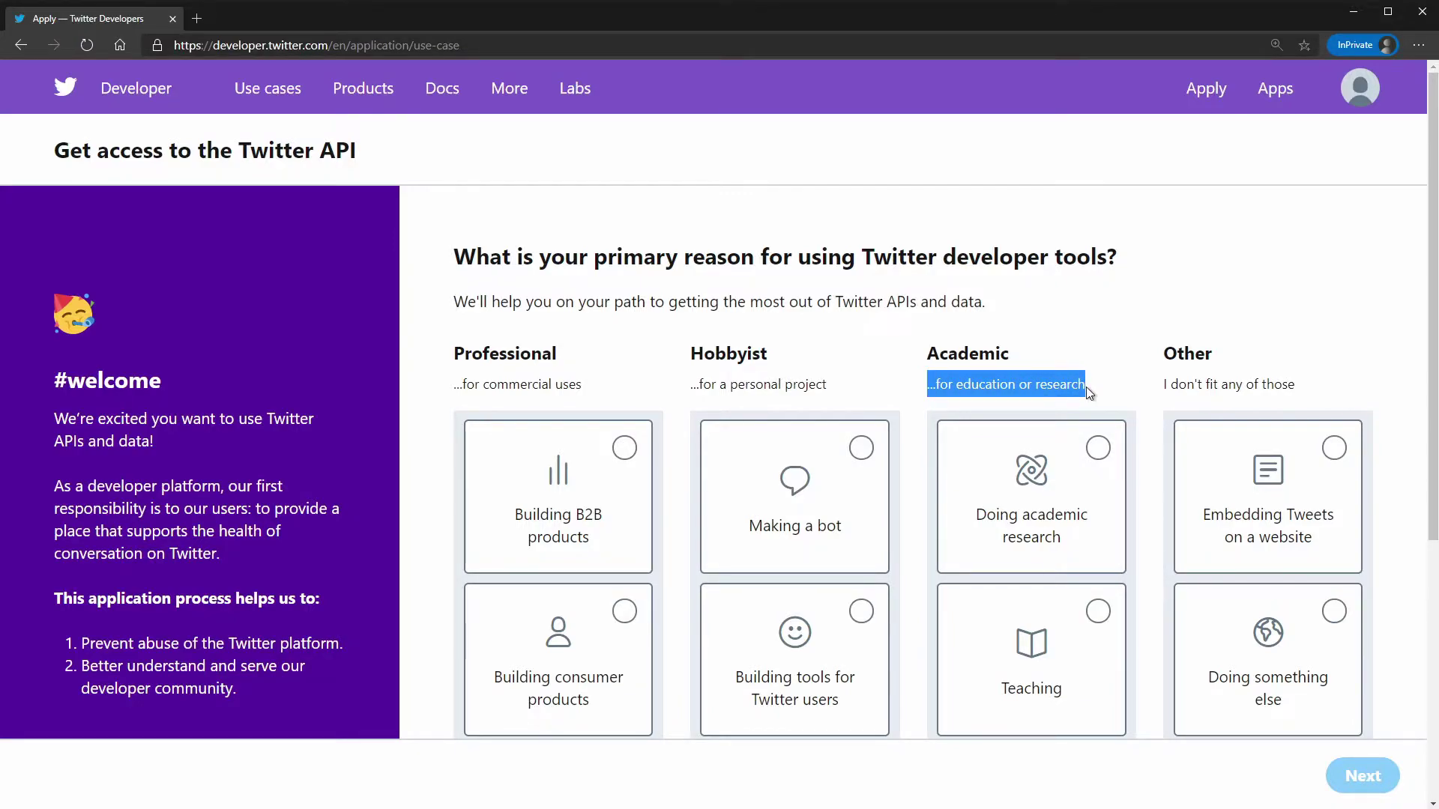
scroll(1086, 387, down, 2)
mouse_move(1079, 525)
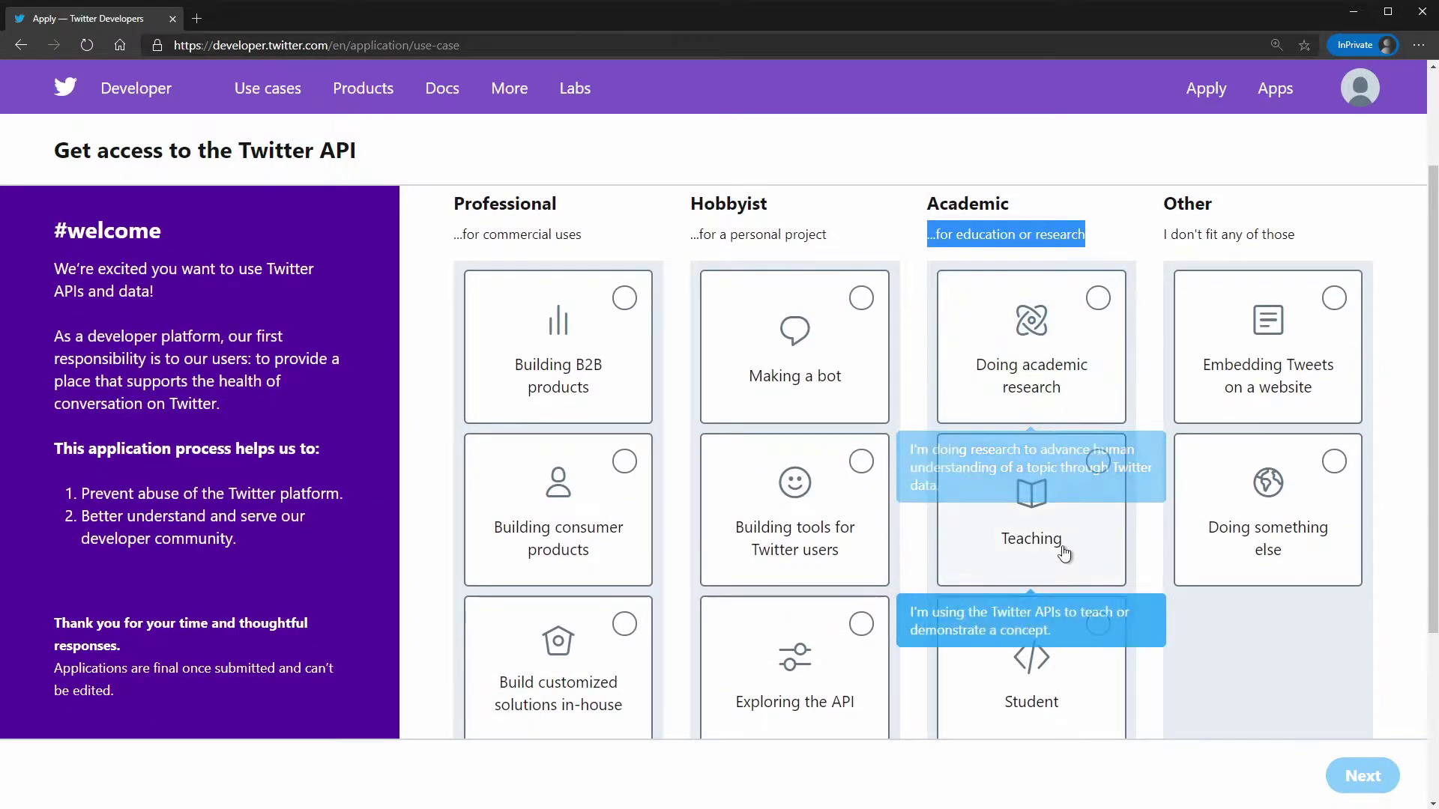
click(1080, 524)
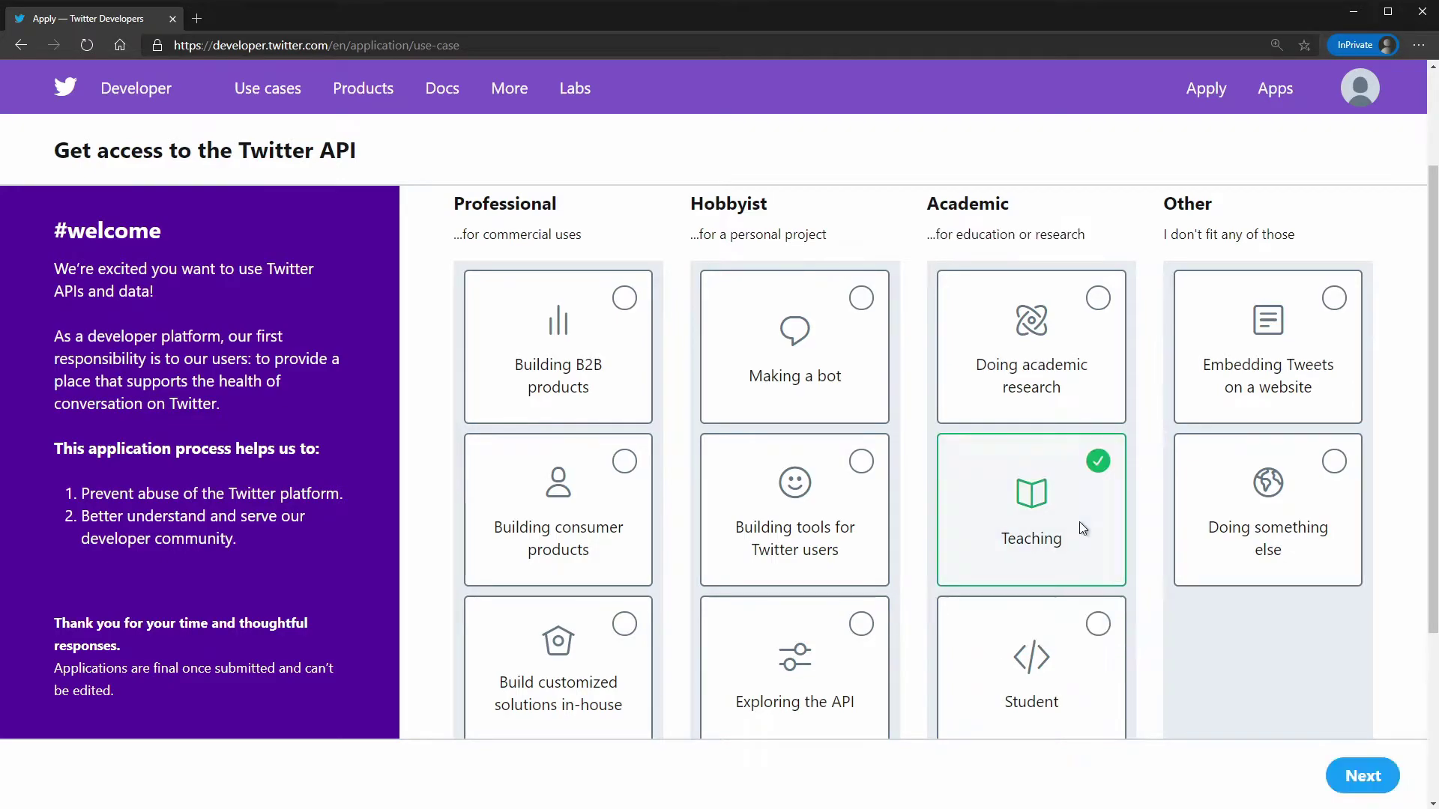
mouse_move(1052, 672)
scroll(1045, 637, down, 2)
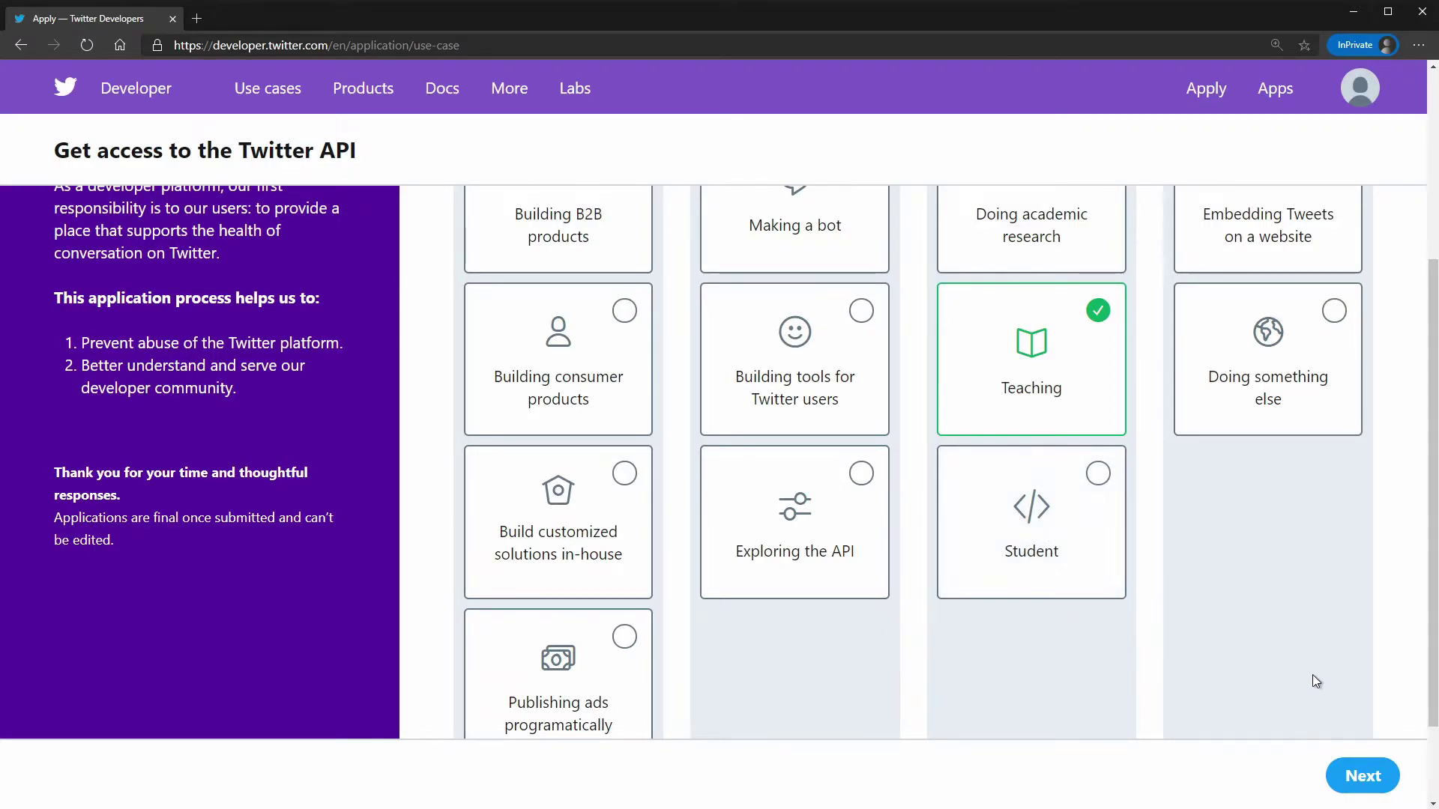
scroll(1319, 705, down, 2)
Go to account details and switch from a team to an individual developer account
click(1343, 774)
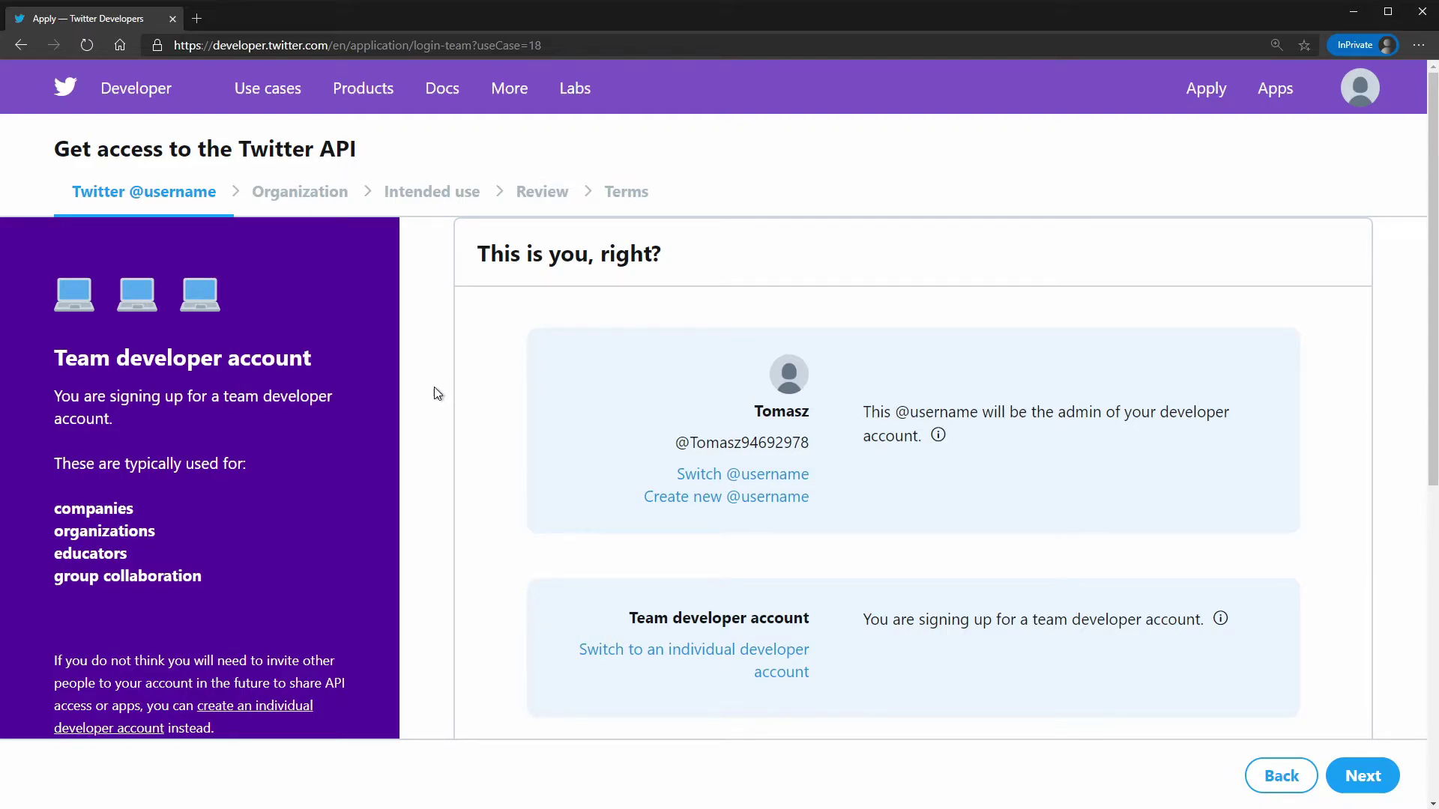
drag(354, 362, 64, 349)
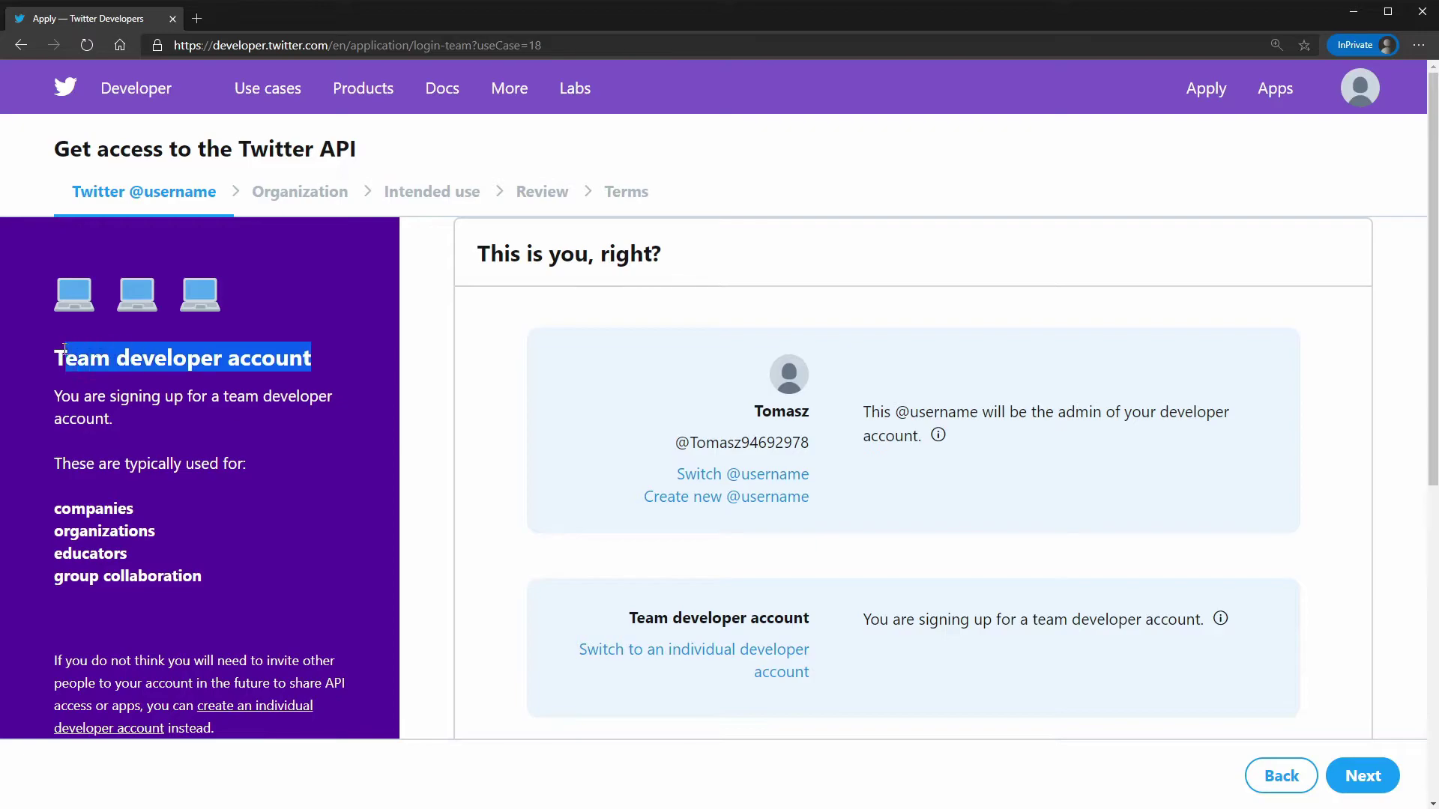
click(148, 354)
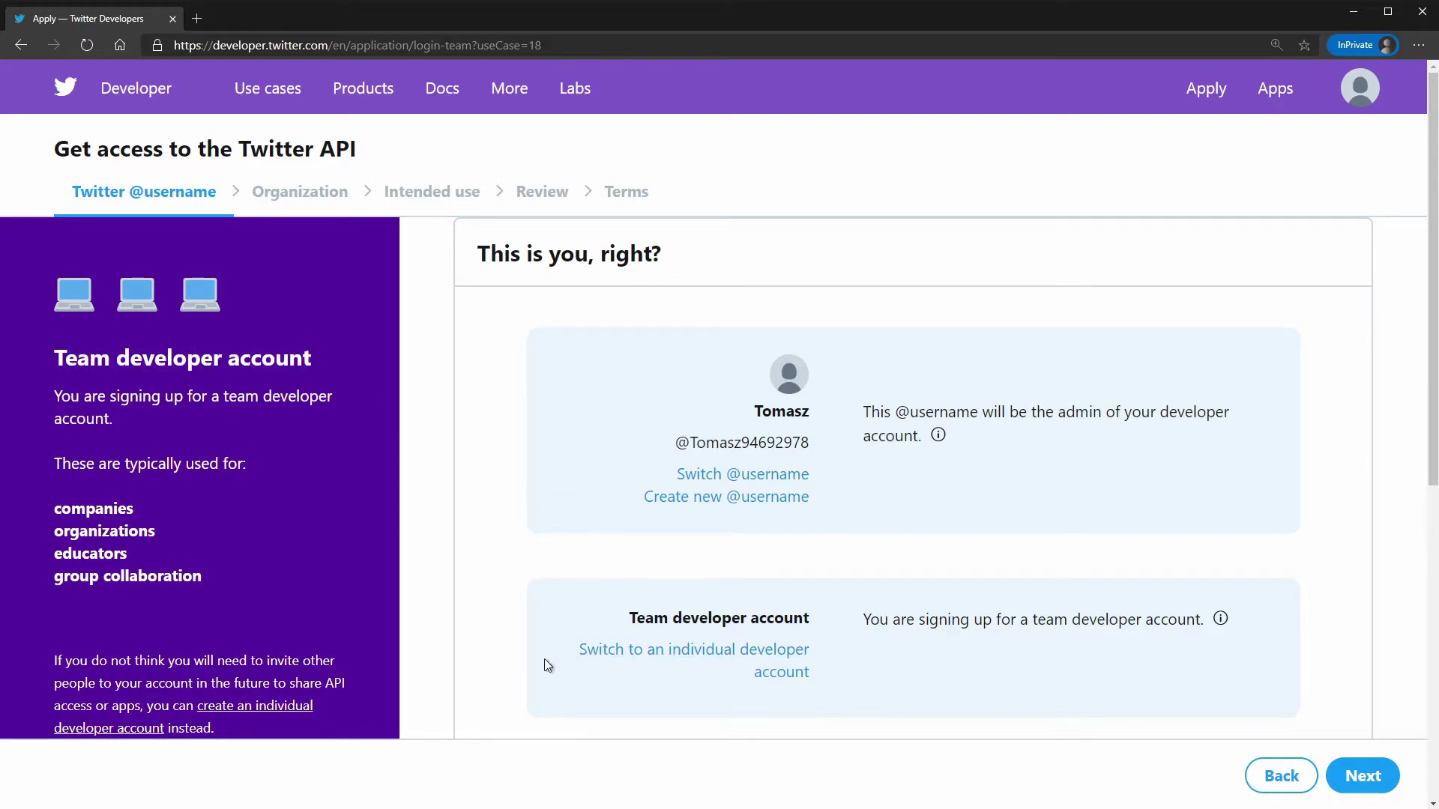
drag(544, 658, 832, 690)
click(833, 690)
click(726, 664)
drag(196, 389, 43, 358)
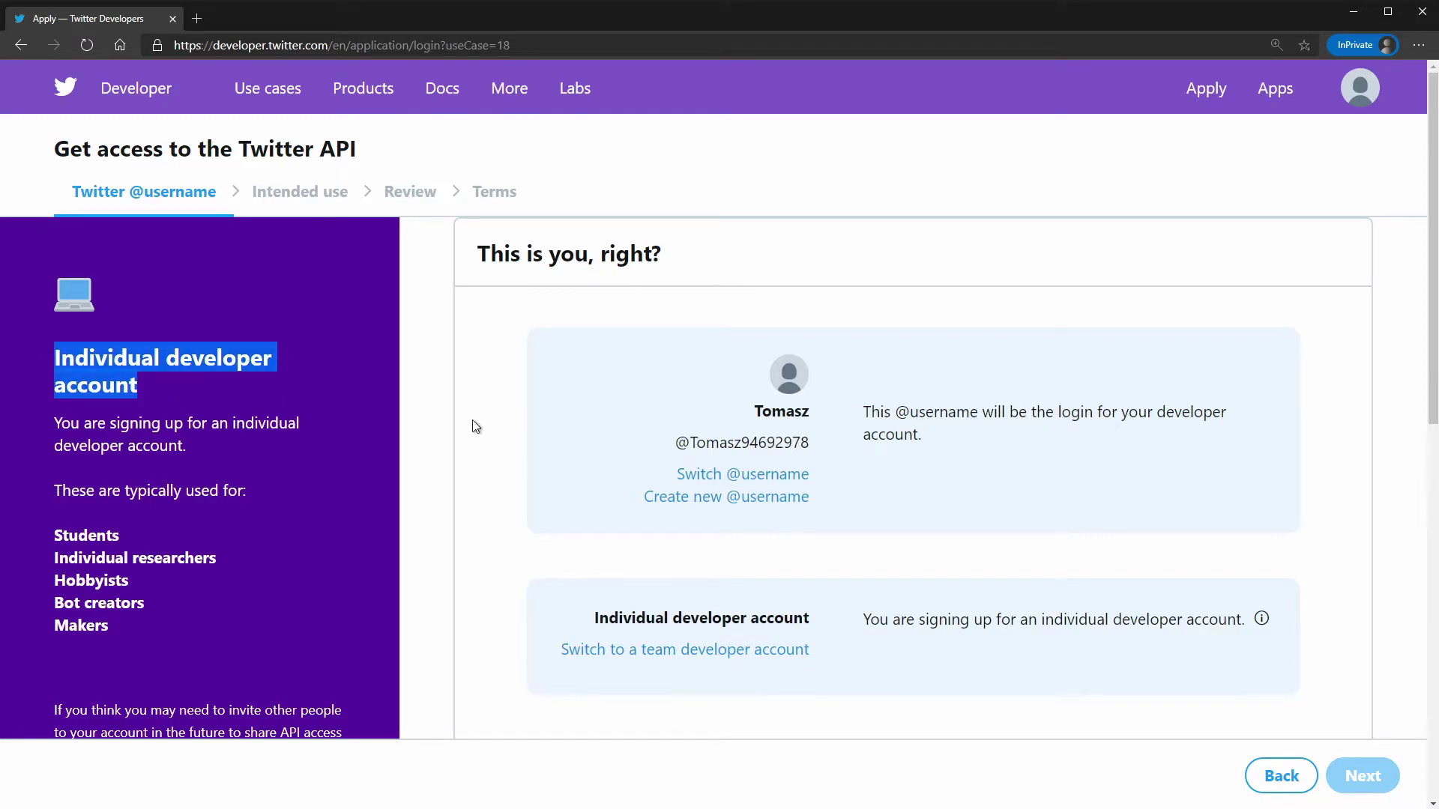
click(515, 431)
Set the country of residence to Poland and continue to the intended-use questions
scroll(568, 411, down, 6)
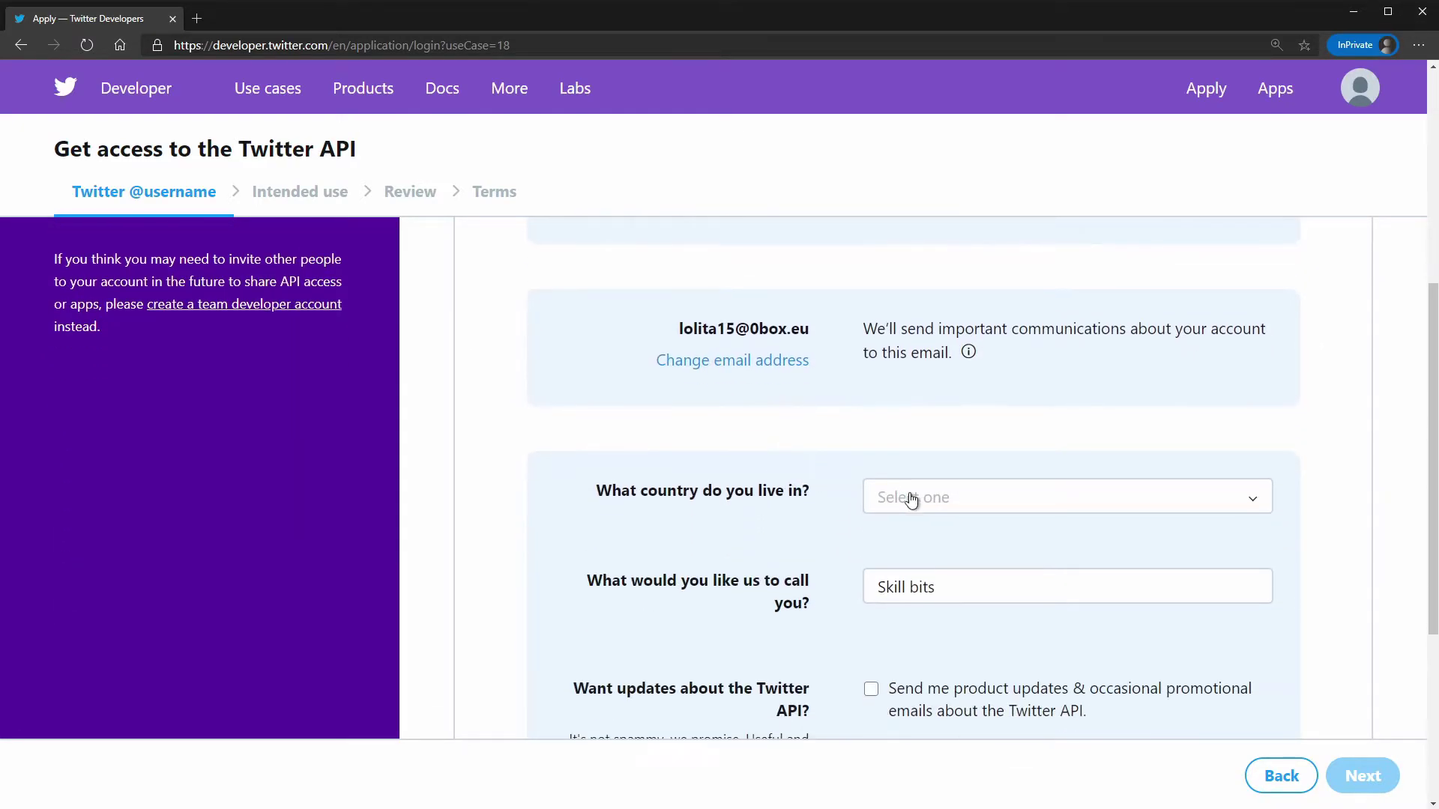
scroll(909, 497, down, 2)
click(966, 353)
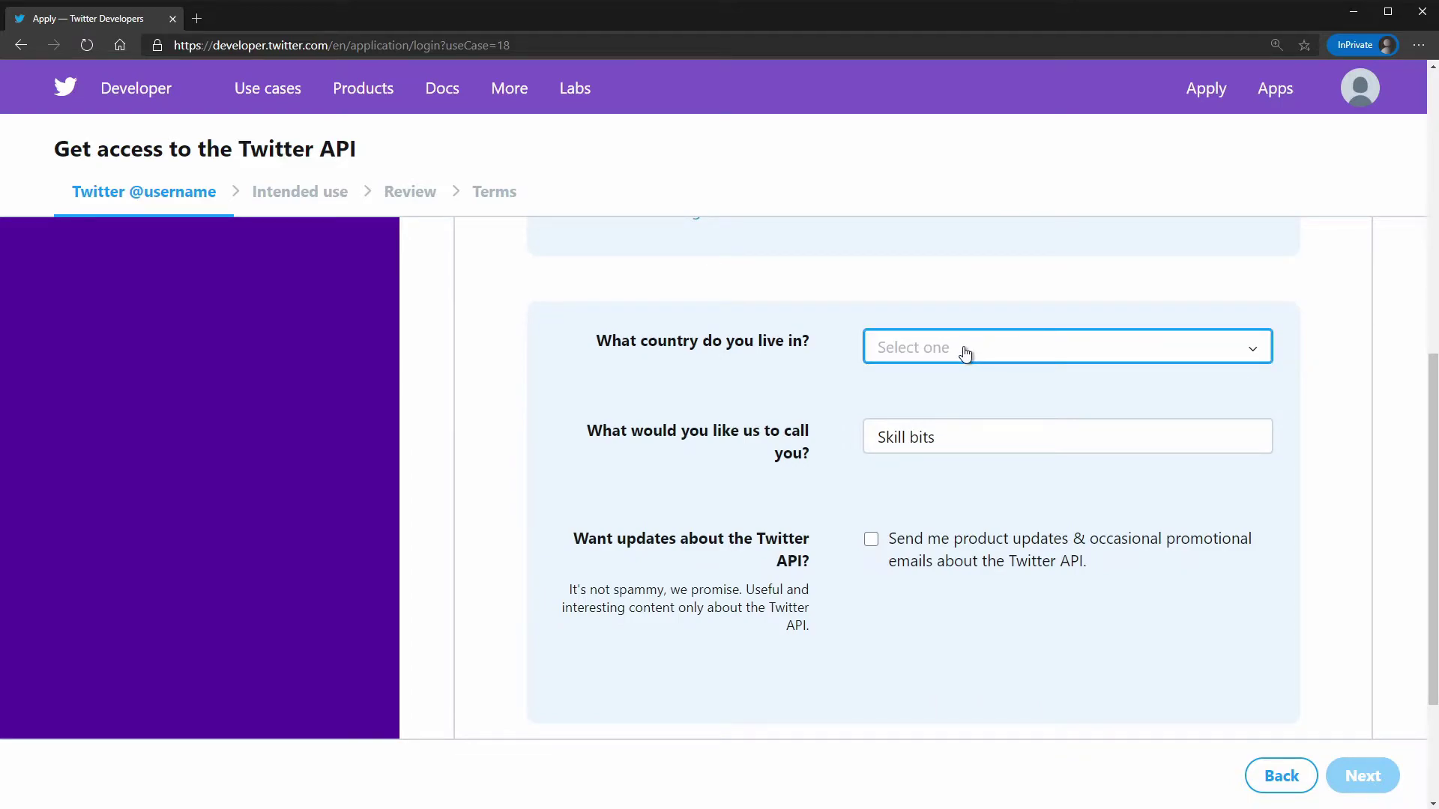
text(pol)
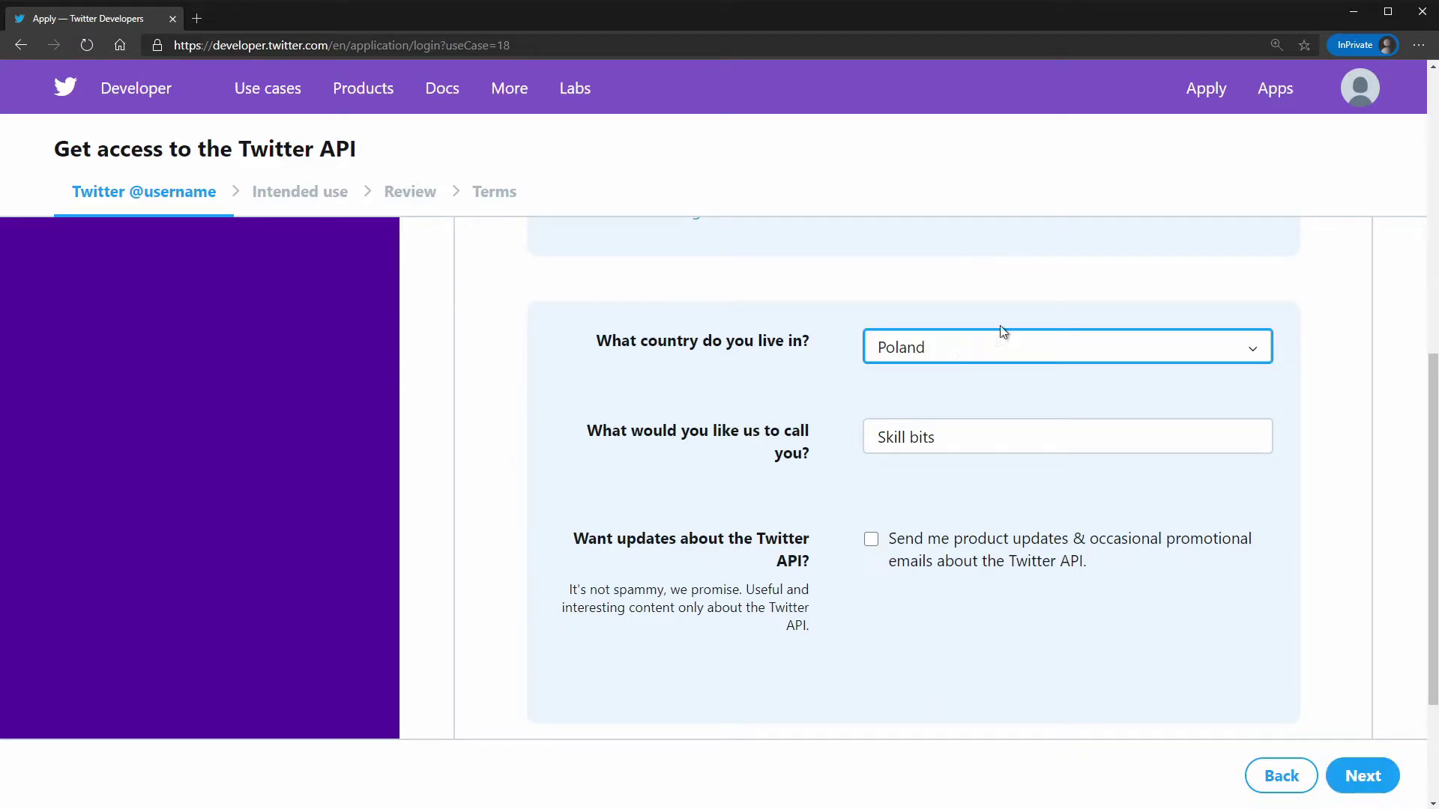
drag(709, 431, 787, 450)
click(904, 460)
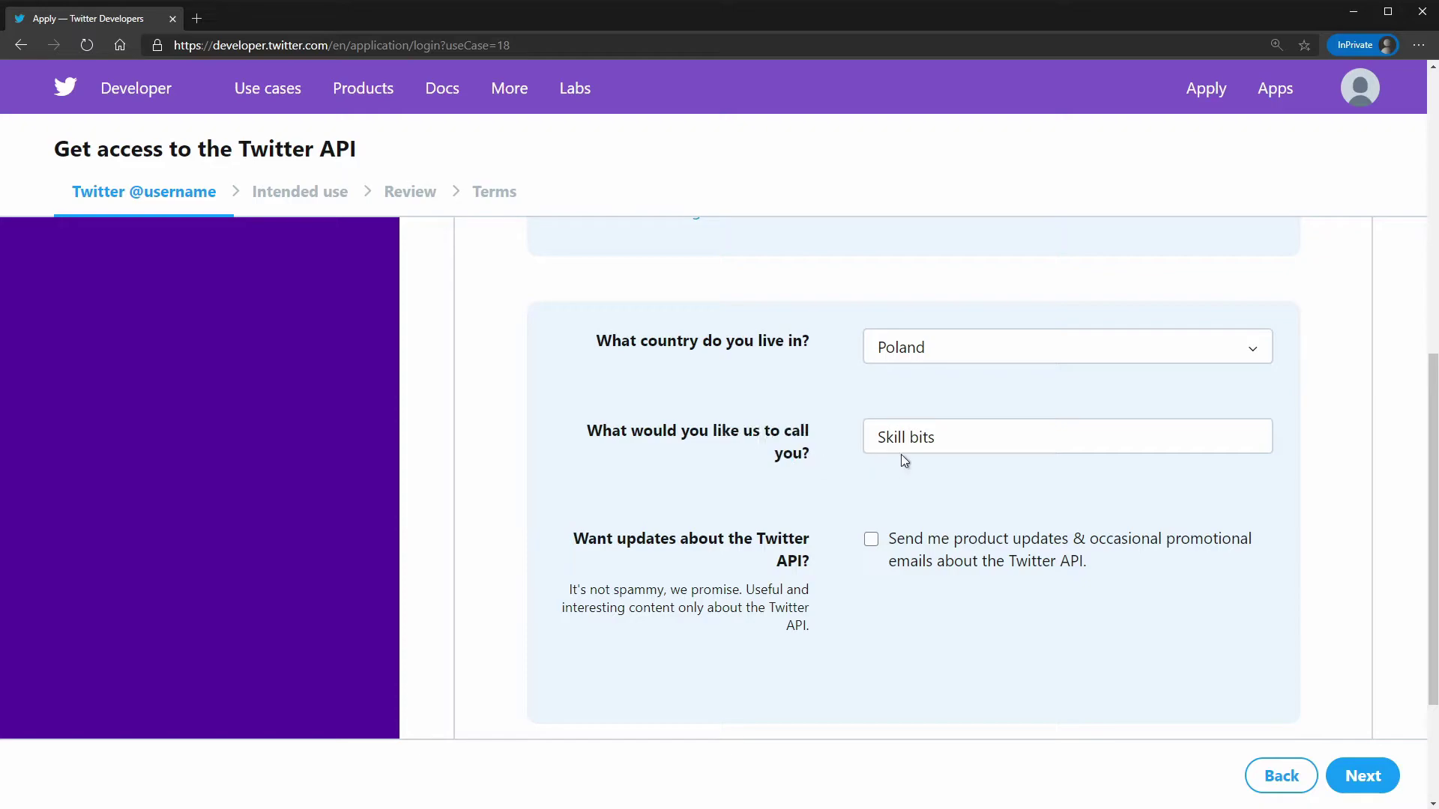
drag(948, 446, 843, 447)
click(1341, 767)
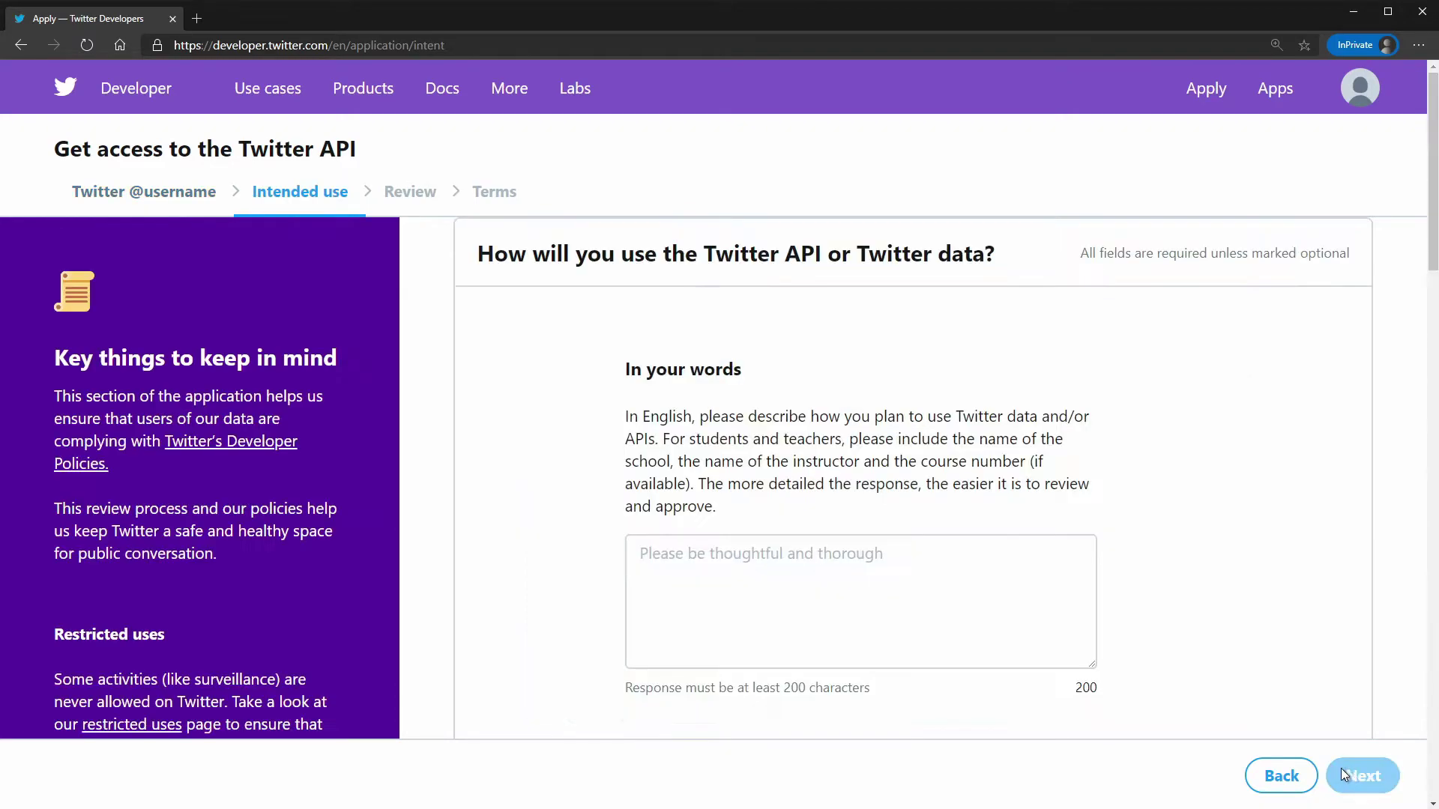
Describe the use as a small YouTube creator teaching programming, reaching 200 characters
scroll(952, 570, down, 1)
scroll(930, 562, up, 1)
click(927, 563)
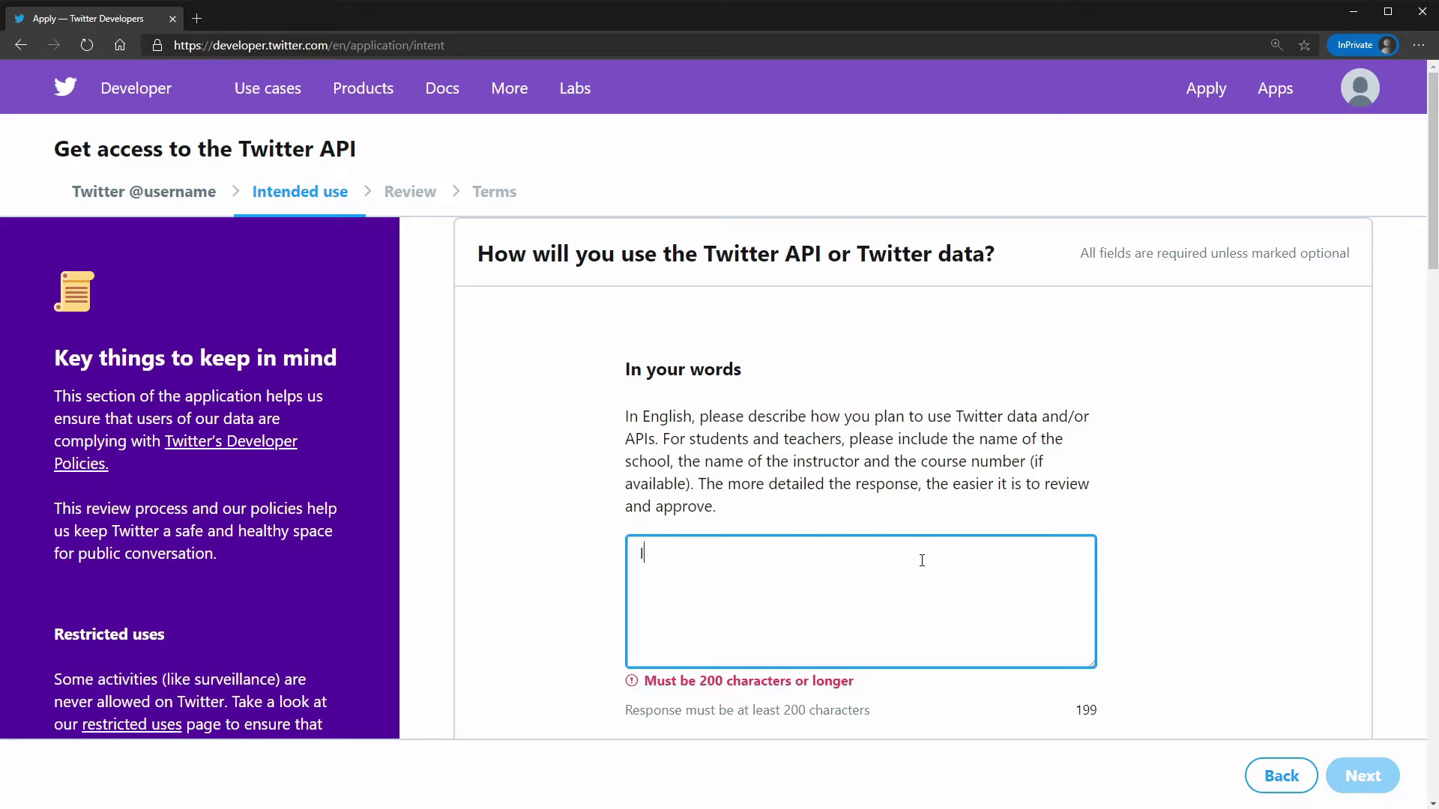
text(I'm a small youtube creator that teaches people about programming. In the next video)
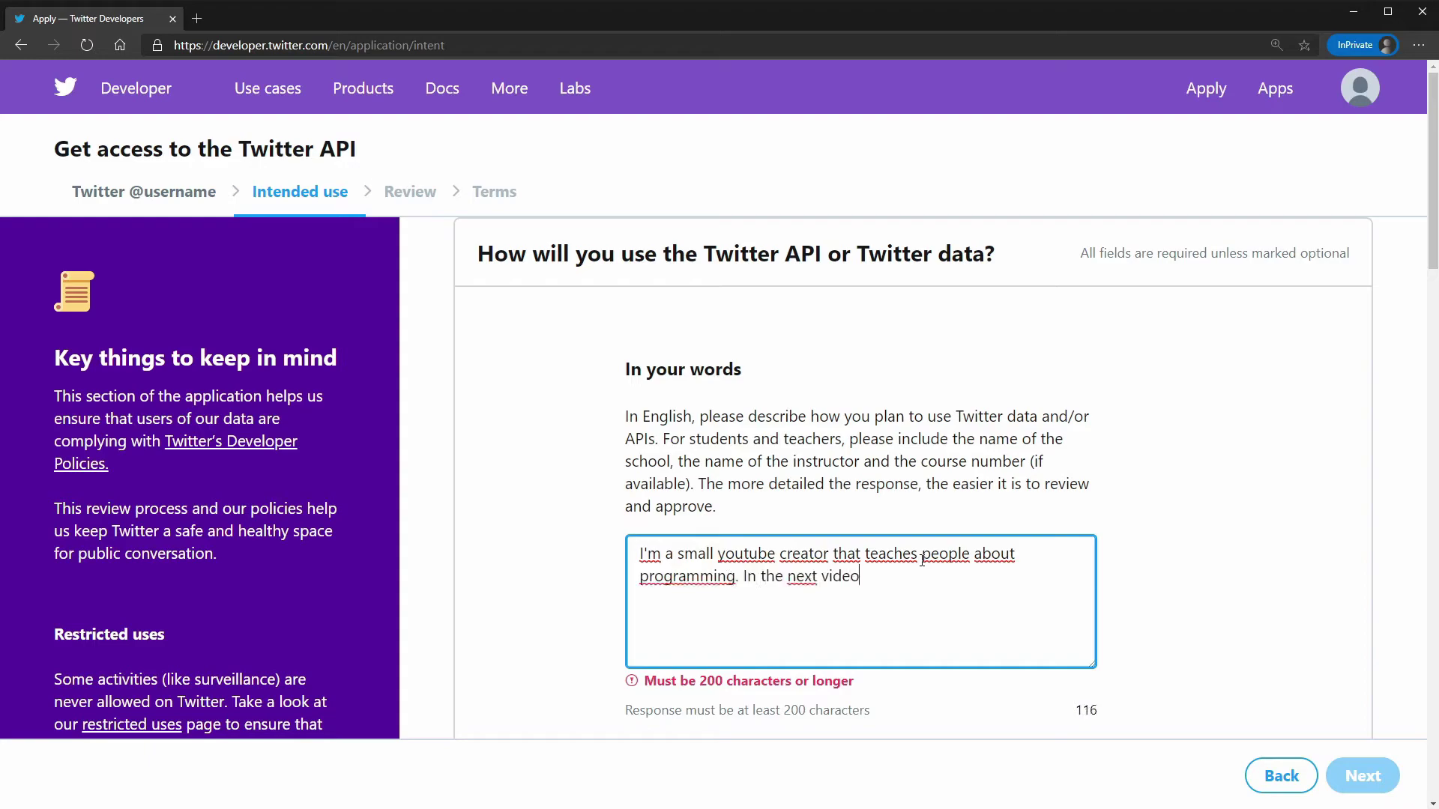
text( i need to show how to connect to the twitter streaming api, just to save some posts from tweets for demo purposes only.)
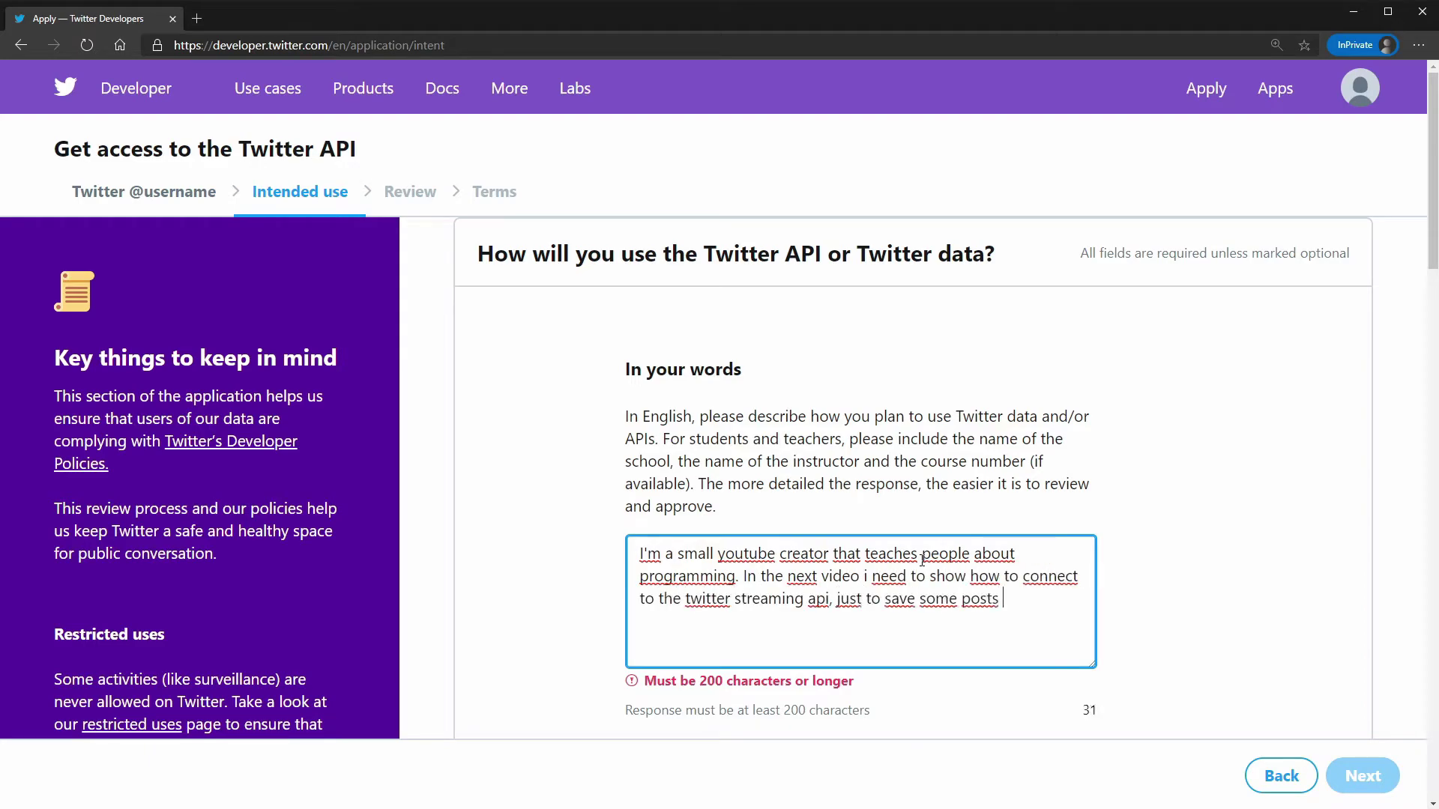
Explain the analysis: classify the data into categories like news, disasters and information
scroll(1119, 532, down, 6)
scroll(1119, 533, down, 2)
click(1045, 515)
text(I'm)
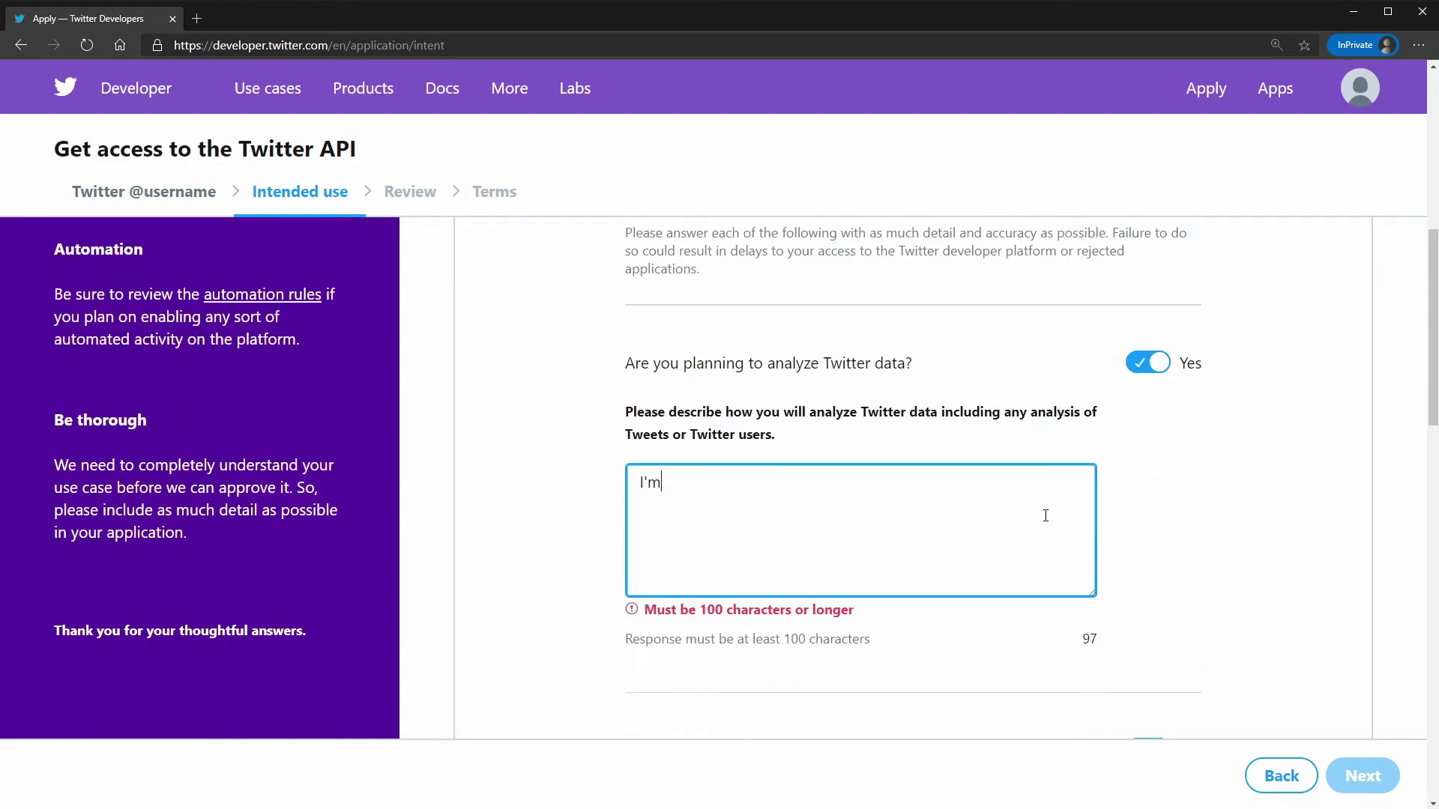
text( going to classify my data into categories like news, disasters, )
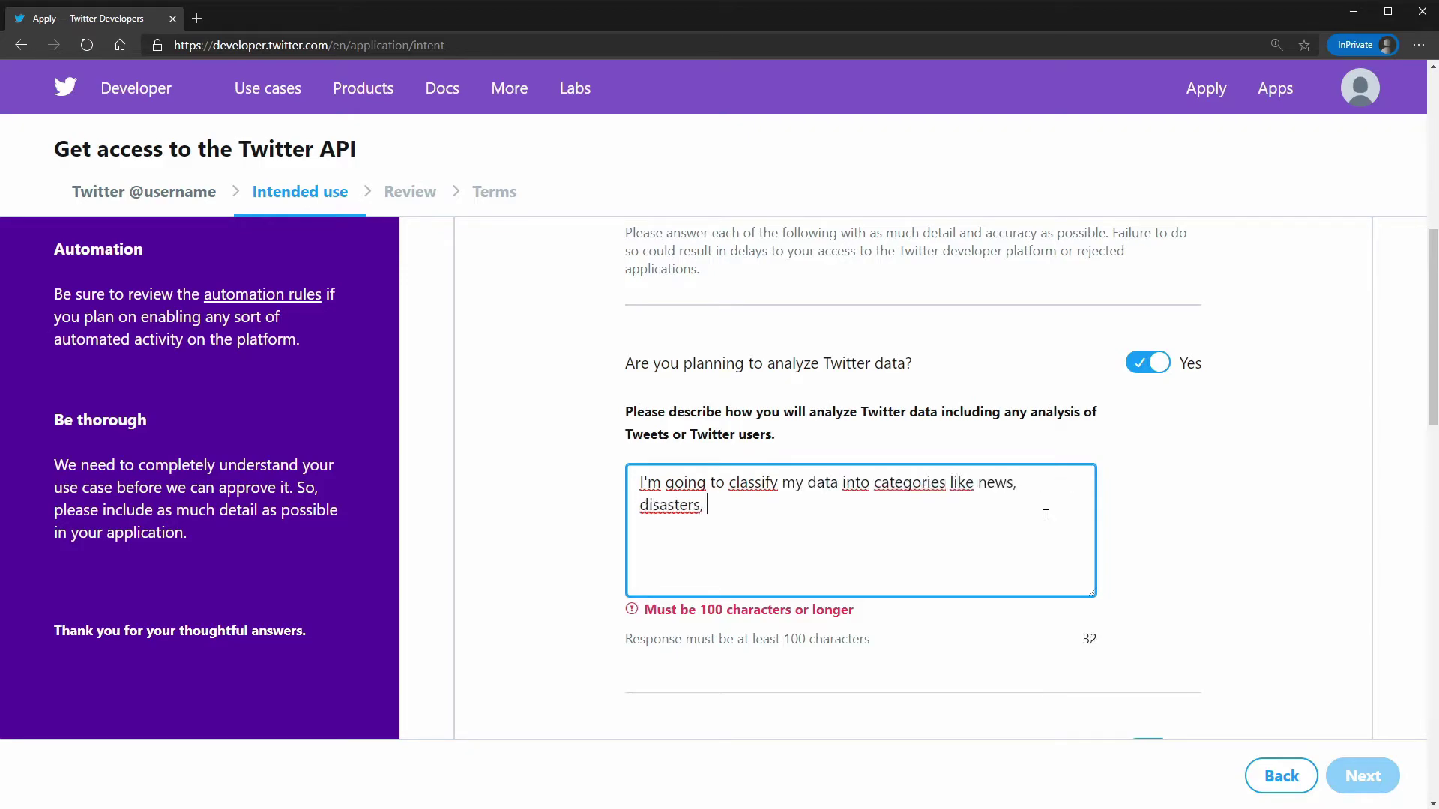
text(information just to create a private dashboard-like console application)
Answer No to Tweet/Retweet/like/DM use; state data is displayed only for own needs
scroll(1028, 491, down, 3)
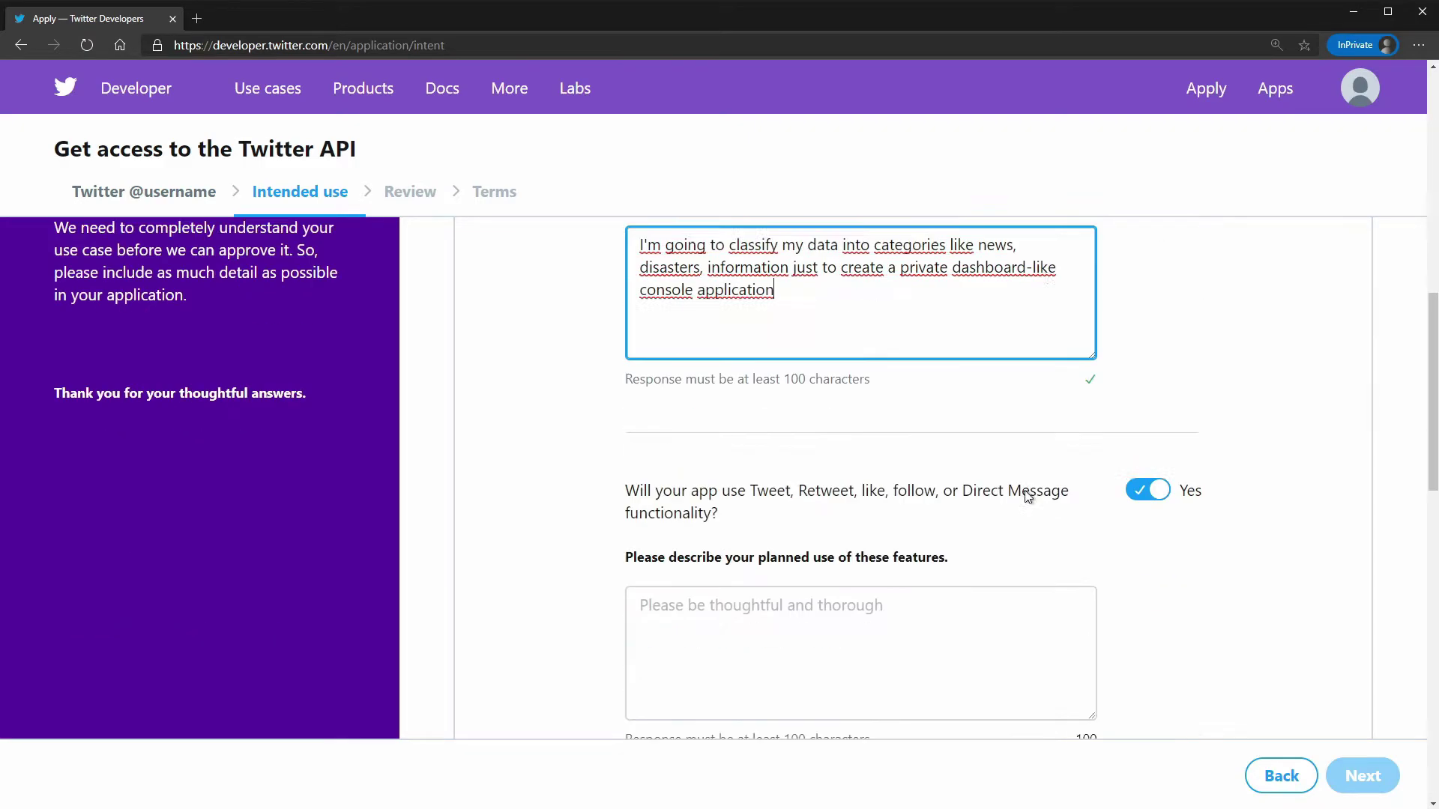
click(1028, 491)
scroll(996, 427, down, 3)
click(974, 550)
text(I'm going to only use the data to display for )
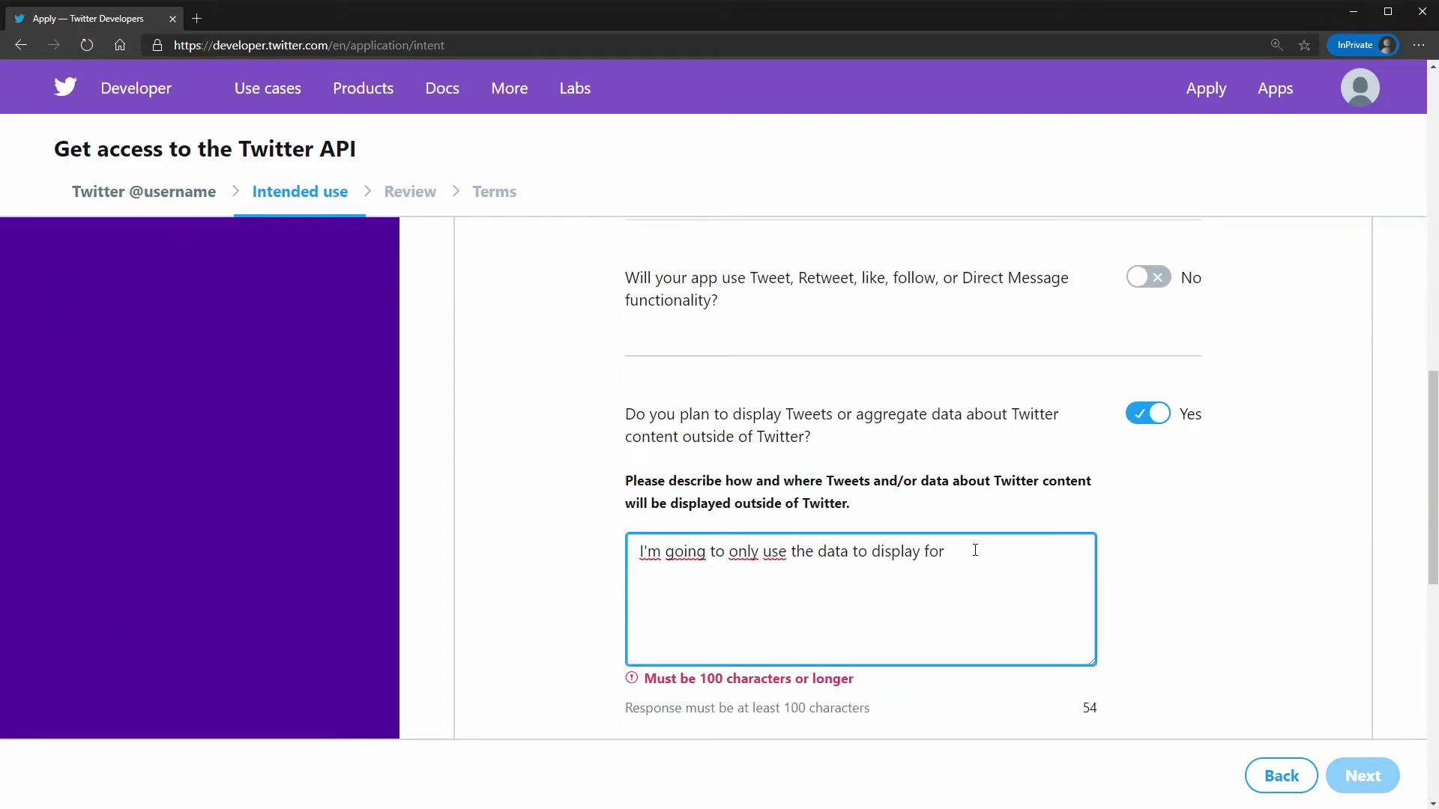
text(my own needs. No data will be published to other parties.)
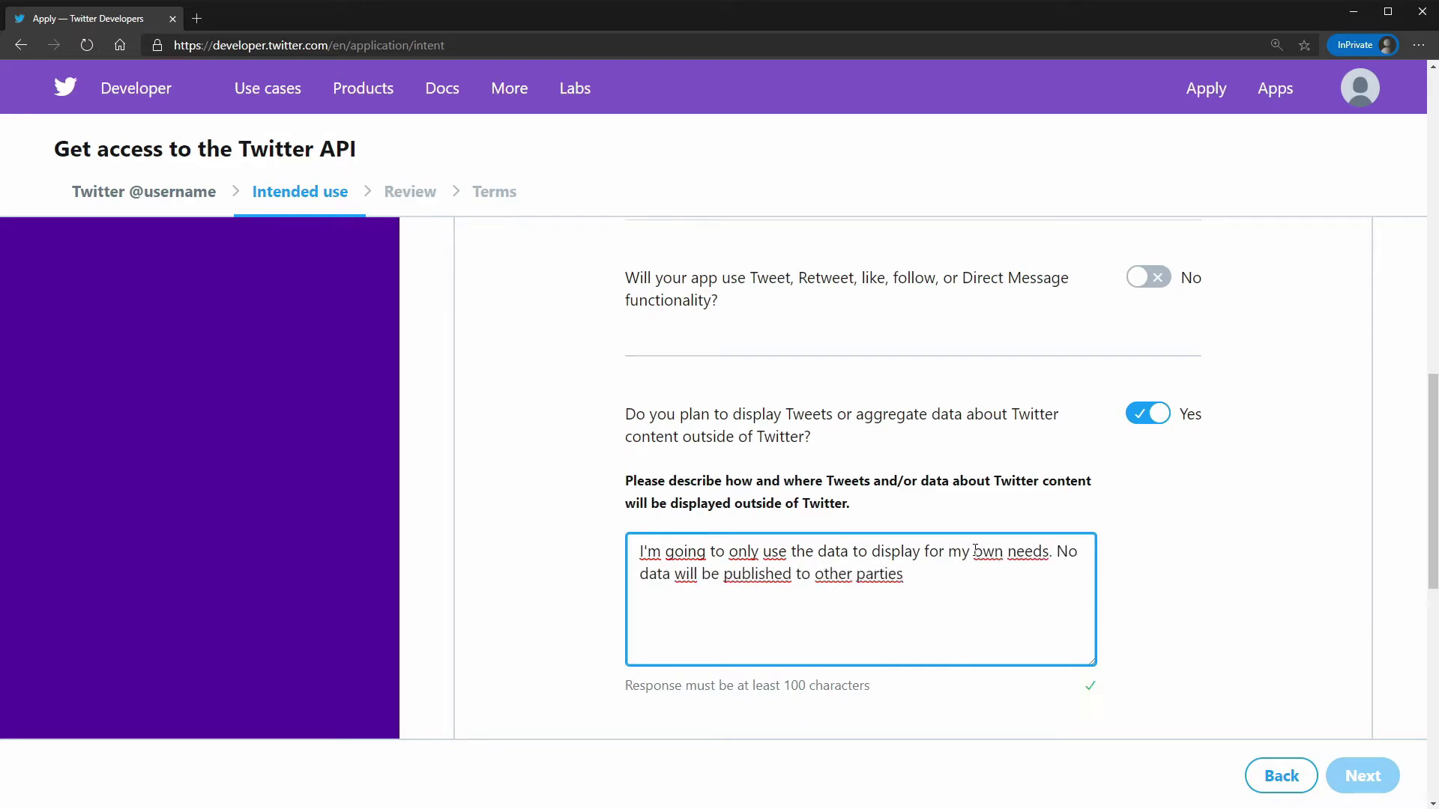
Review the remaining intended-use questions, including displaying Tweets, down to the form bottom
scroll(986, 481, down, 5)
scroll(1199, 487, up, 5)
scroll(1244, 611, up, 4)
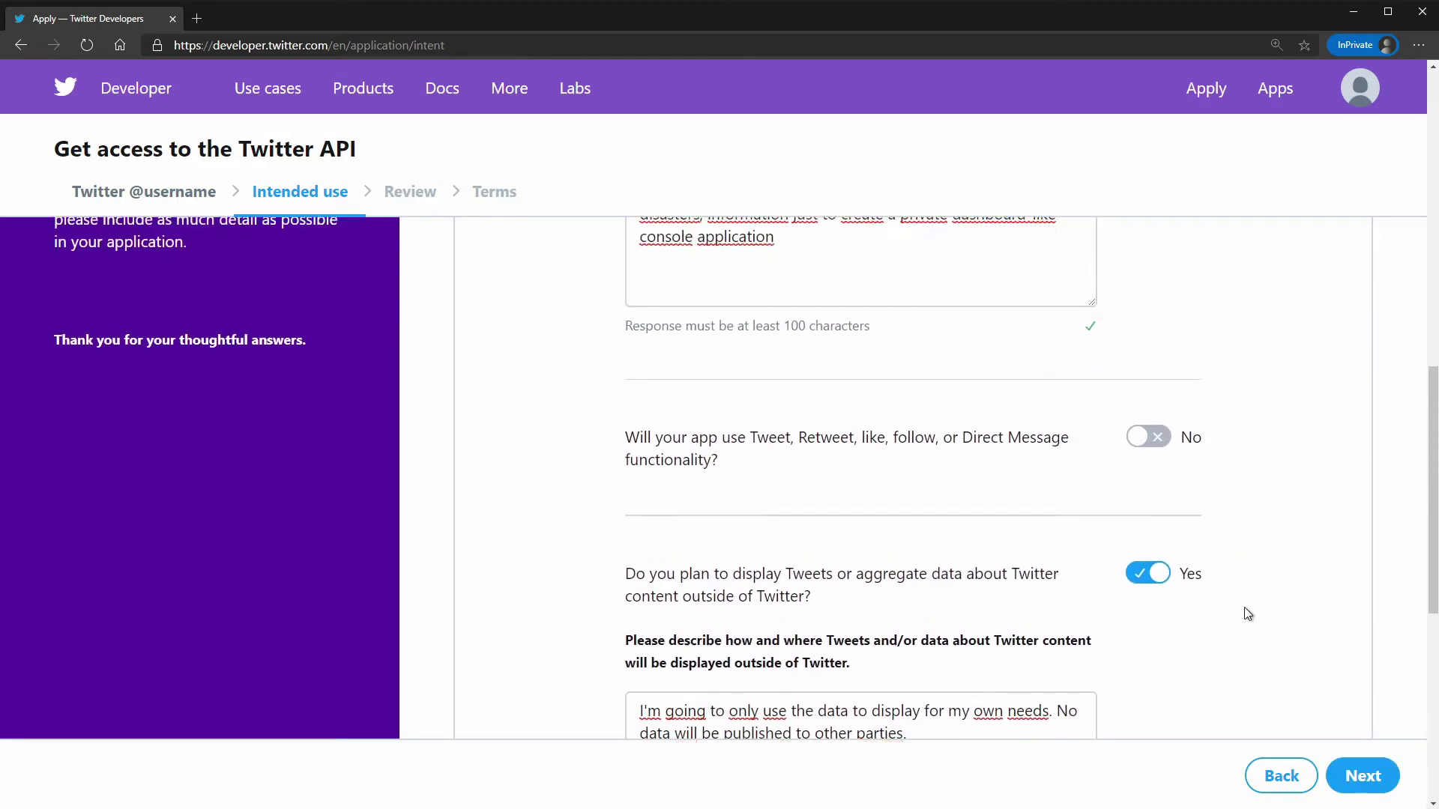
scroll(1200, 635, up, 5)
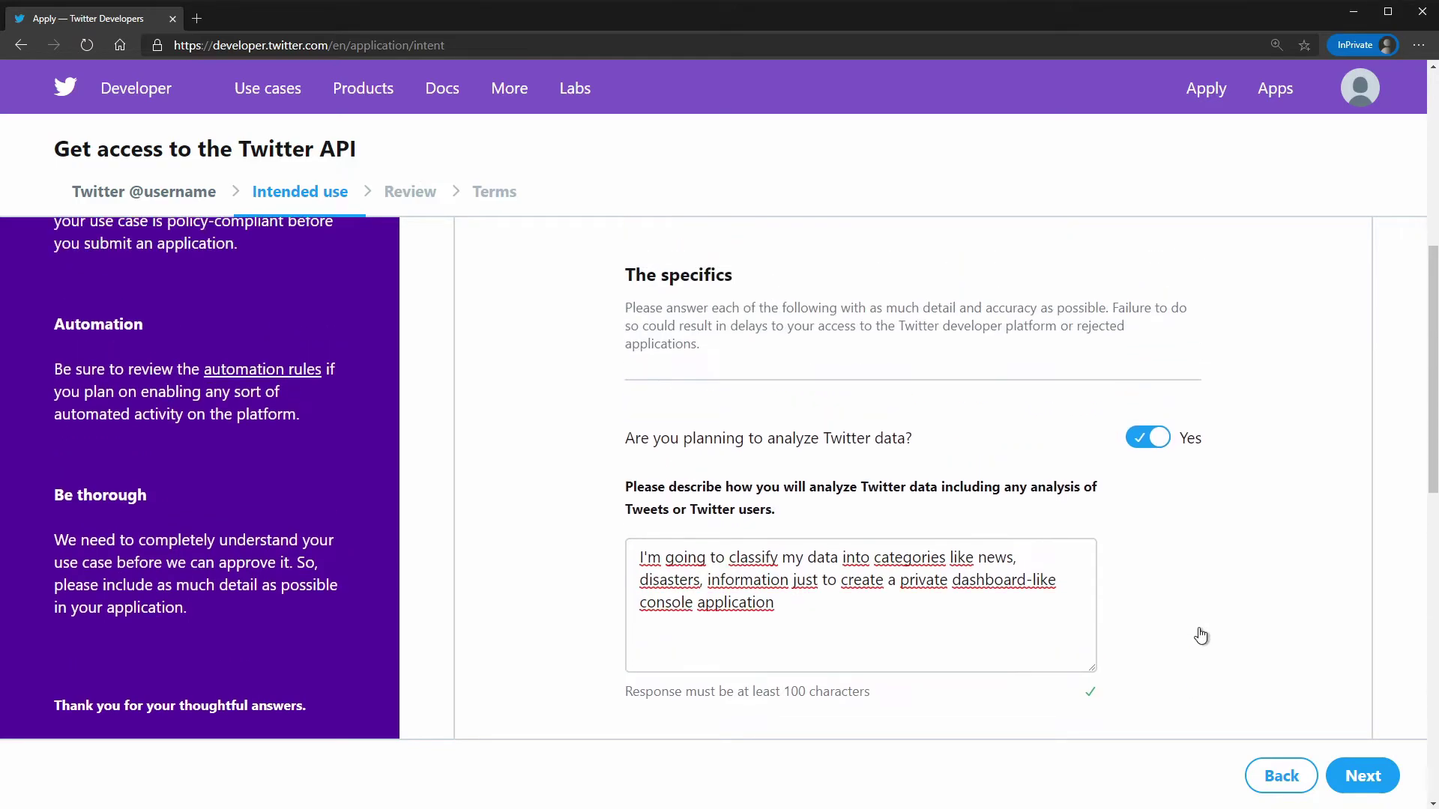
scroll(1202, 634, down, 2)
scroll(749, 547, down, 2)
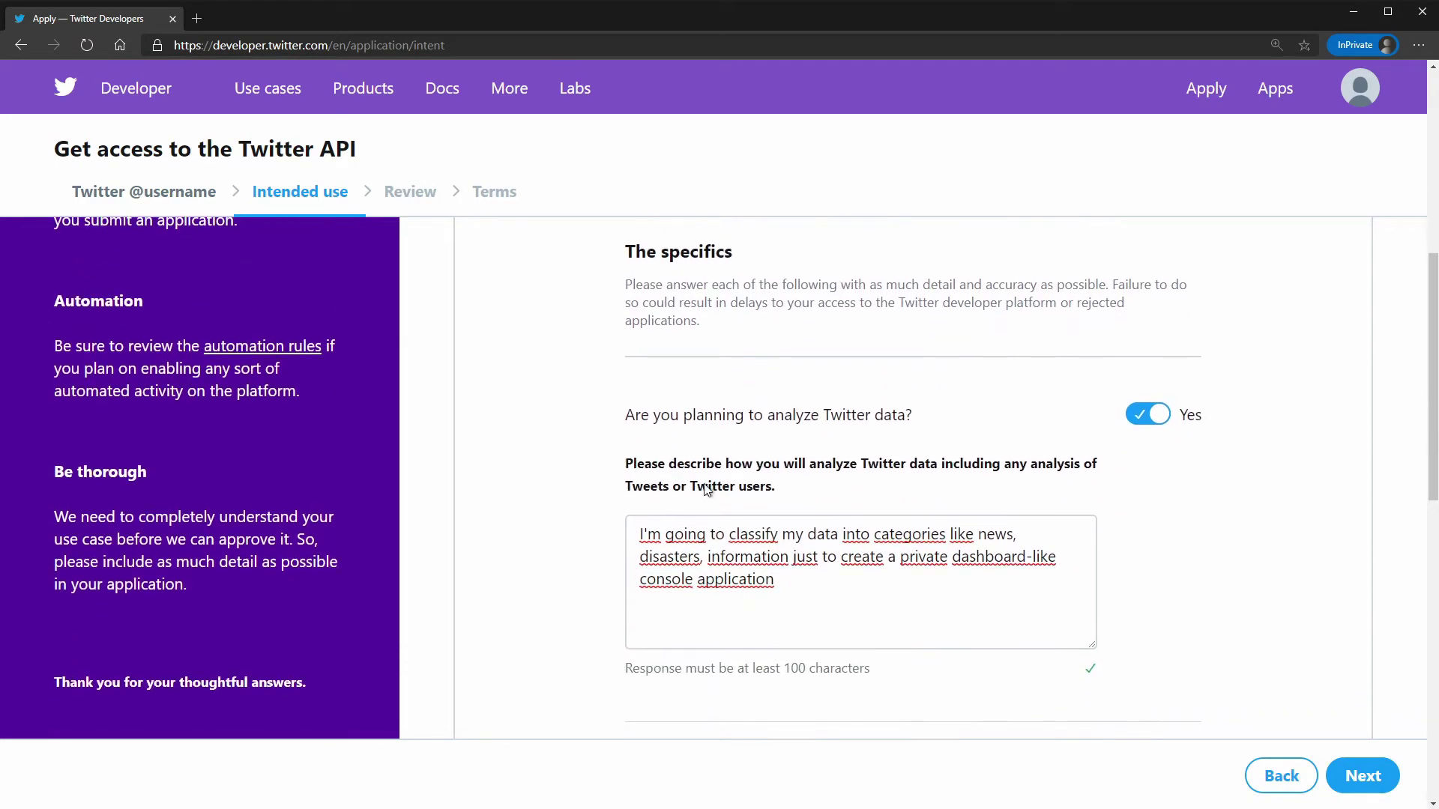
drag(691, 417, 874, 425)
click(872, 432)
scroll(871, 434, down, 7)
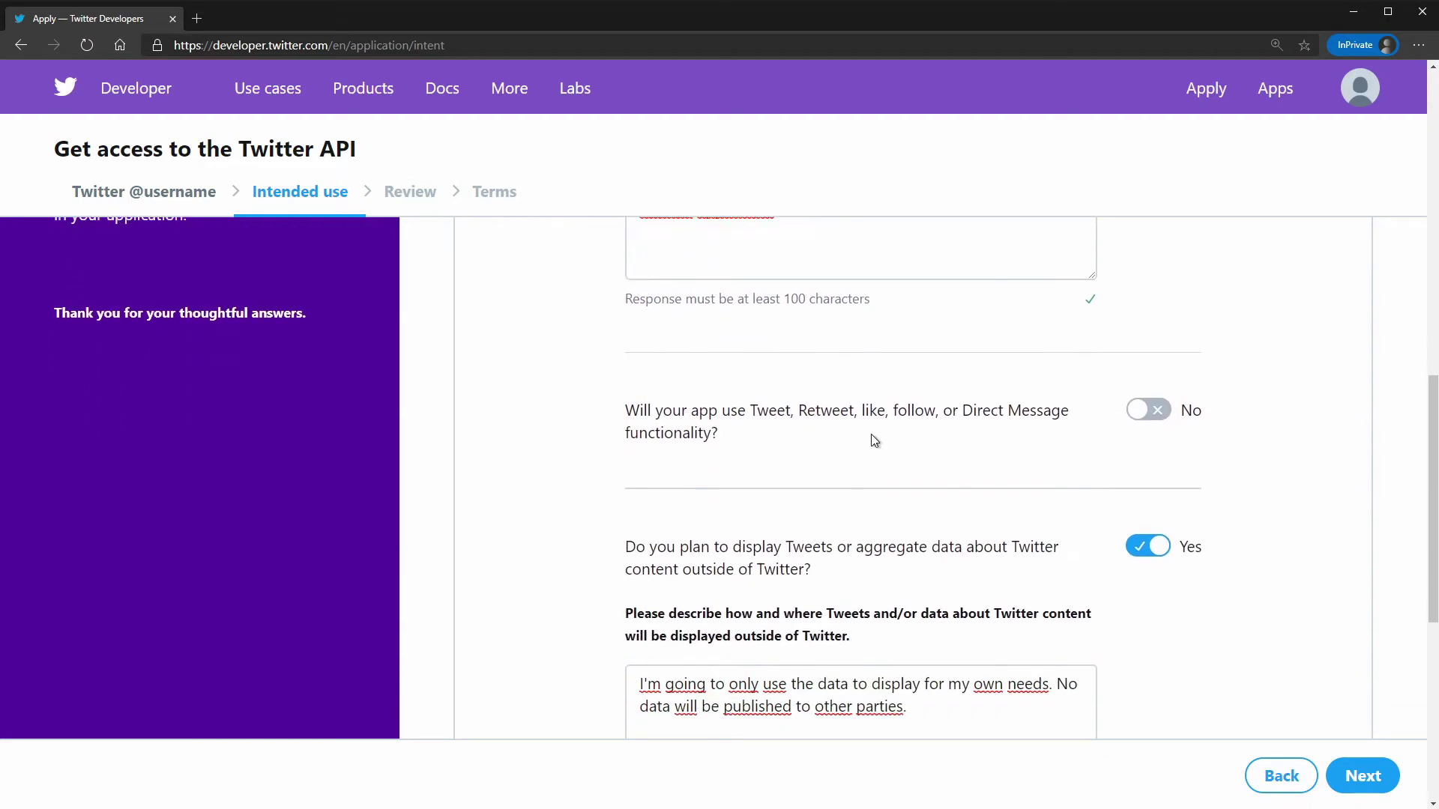
drag(793, 317, 824, 341)
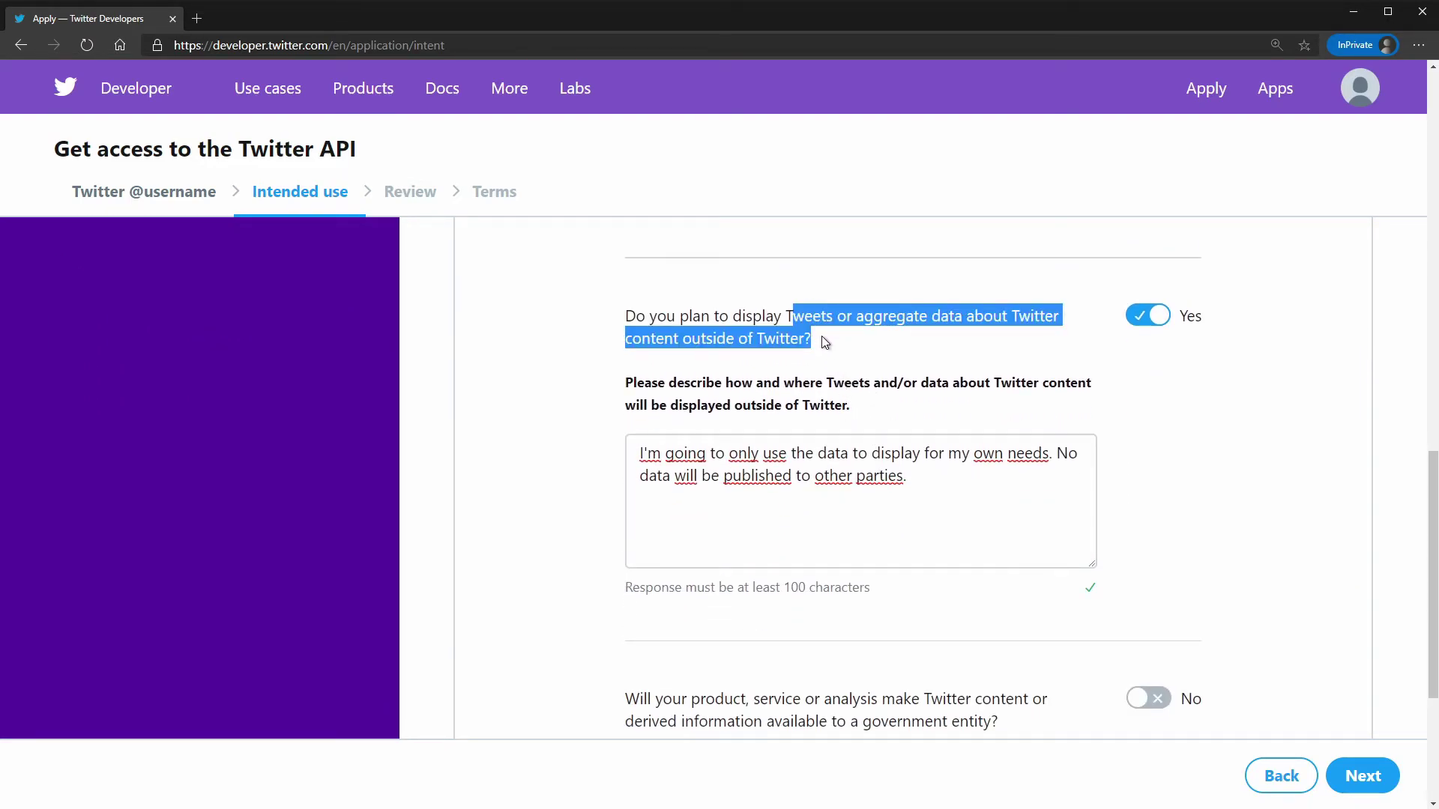
click(824, 342)
scroll(844, 365, down, 2)
drag(850, 572, 643, 479)
scroll(1017, 568, up, 6)
click(640, 480)
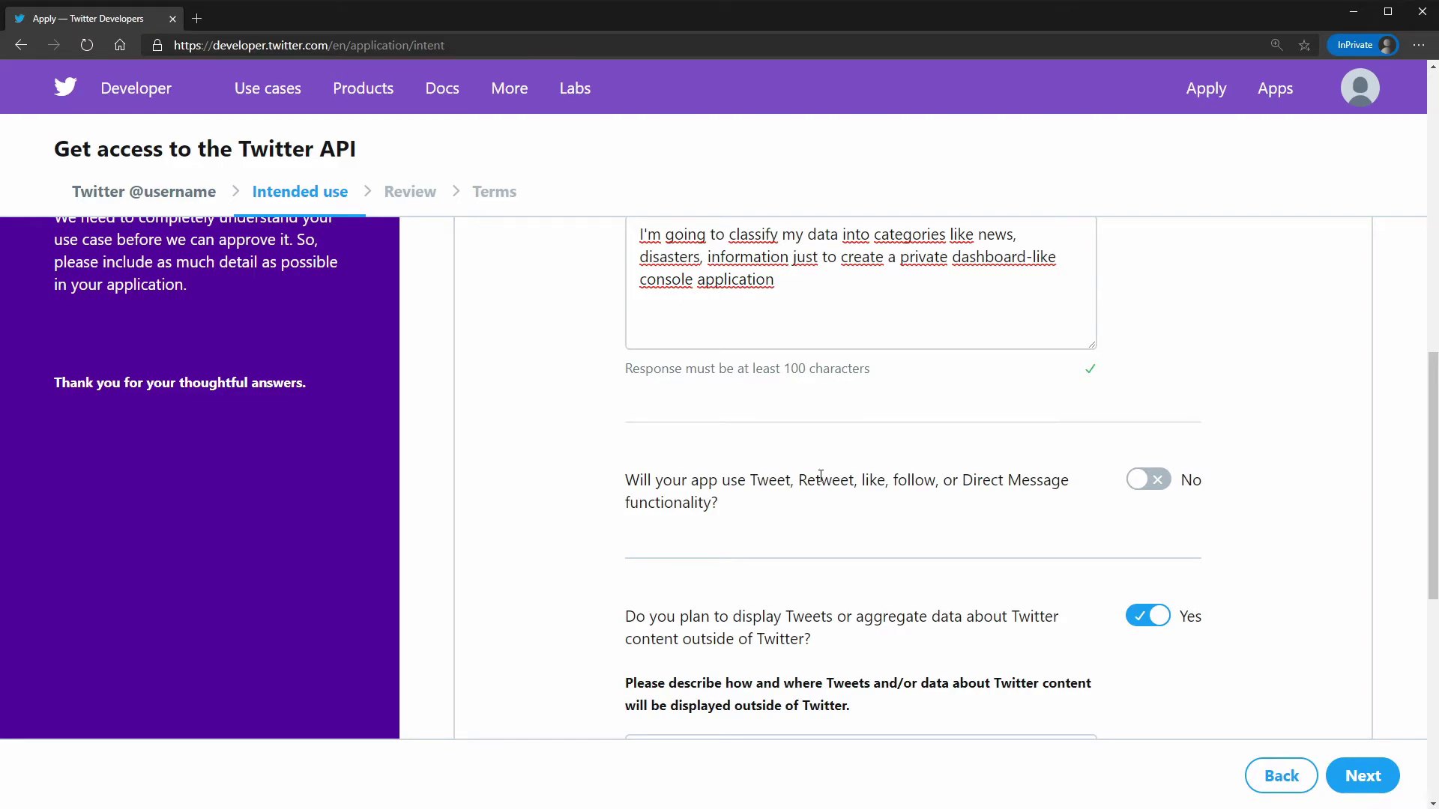
scroll(820, 476, down, 6)
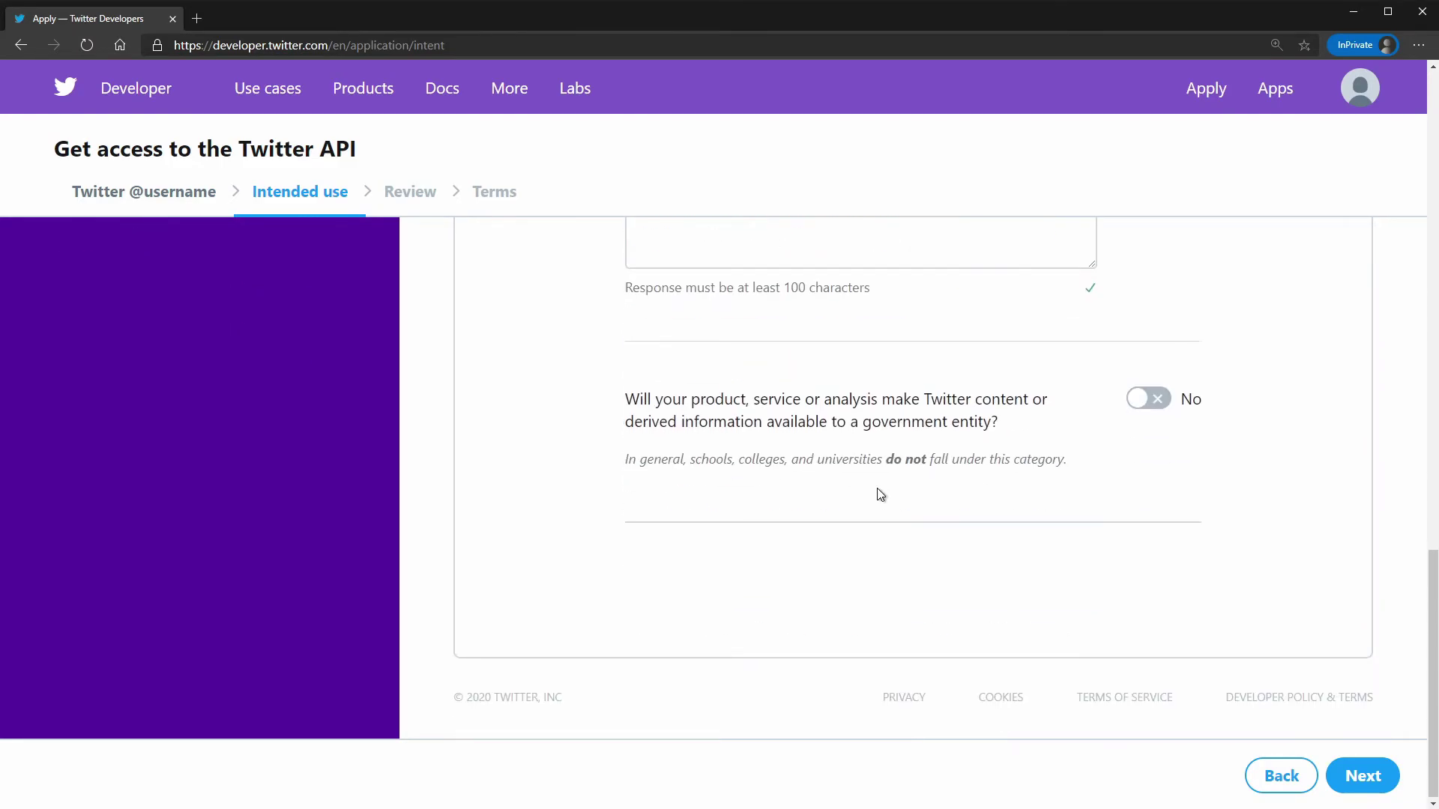
Approve the reviewed answers with 'Looks good!' and scroll through the Developer Agreement
click(1341, 773)
scroll(861, 479, down, 6)
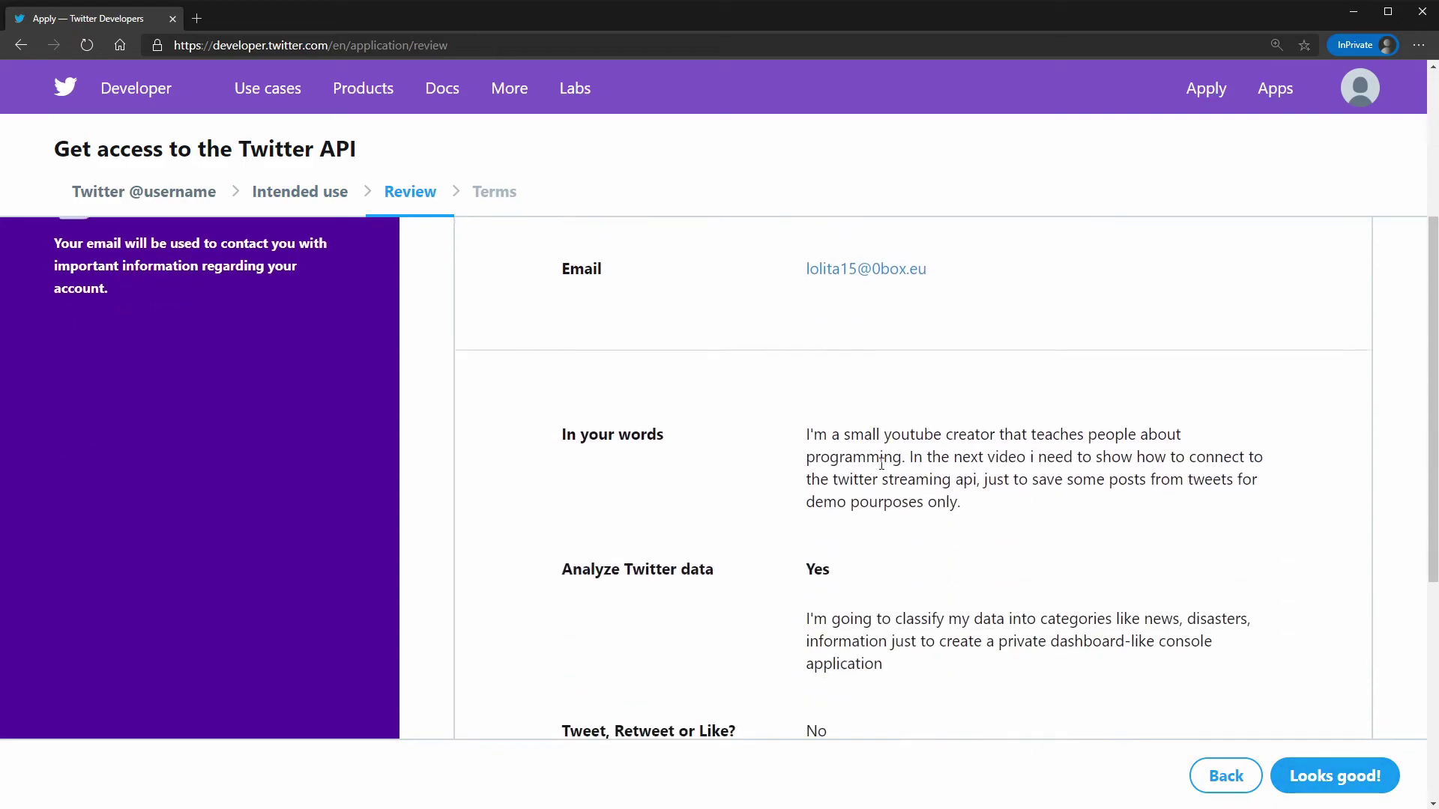
scroll(882, 465, down, 4)
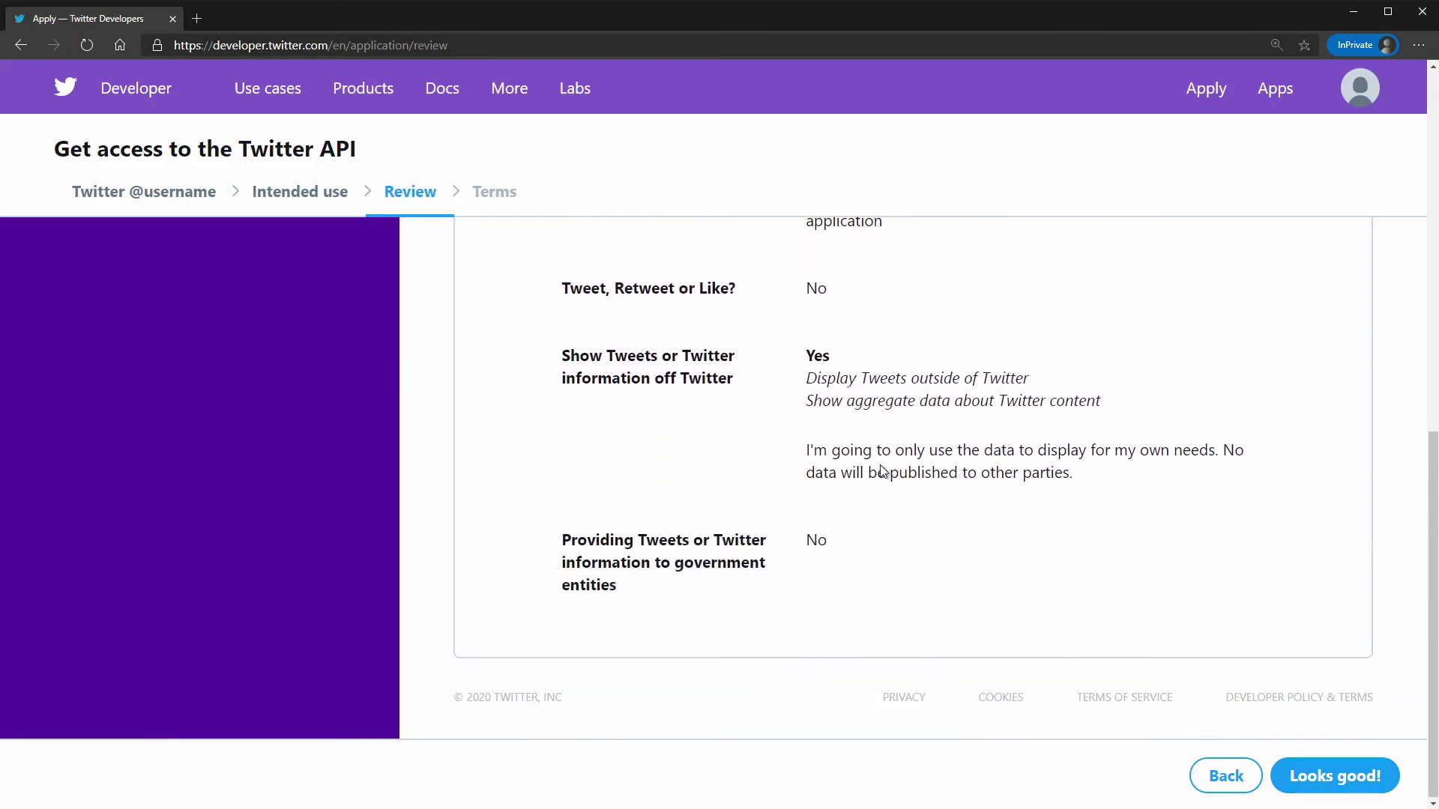
click(1313, 776)
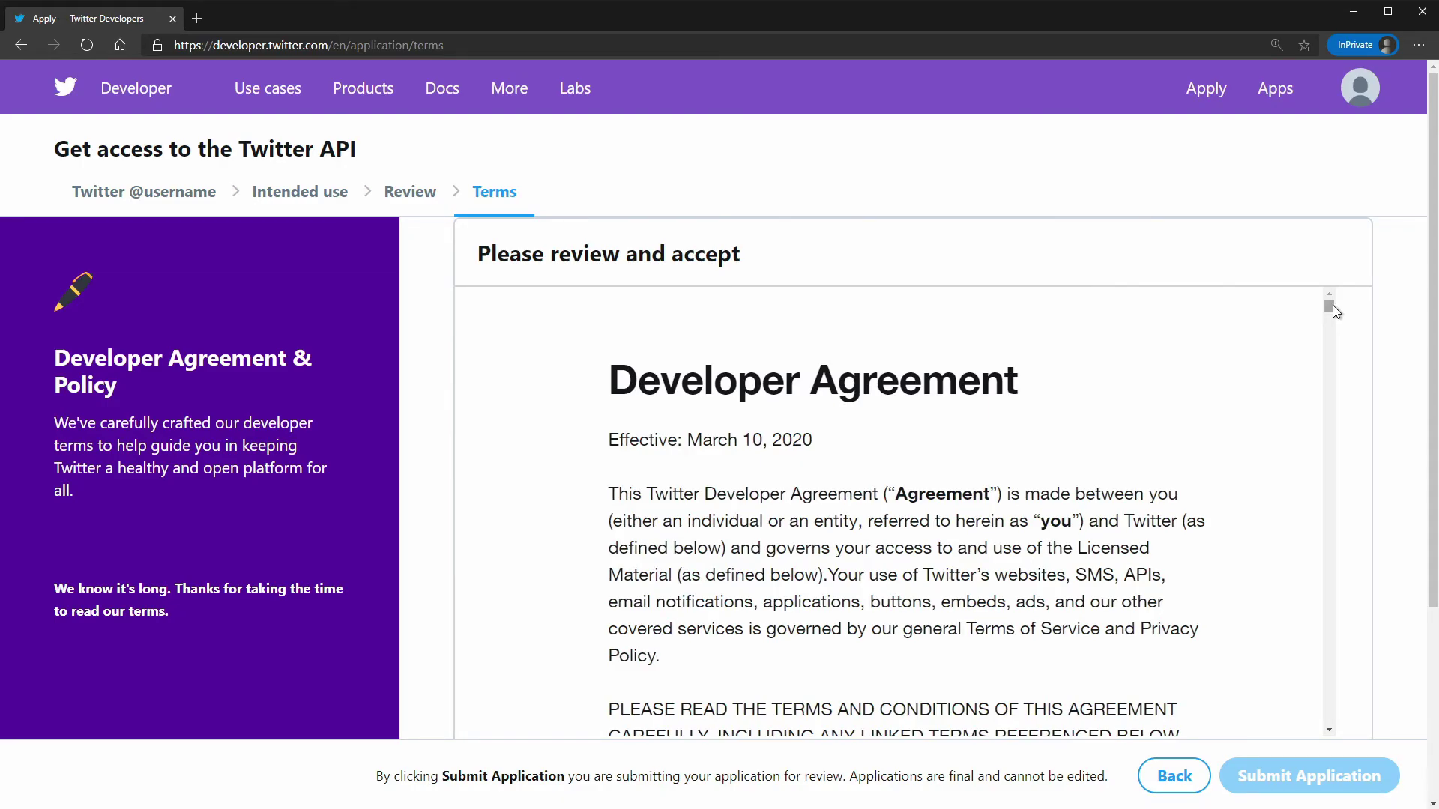
drag(1332, 305, 1327, 723)
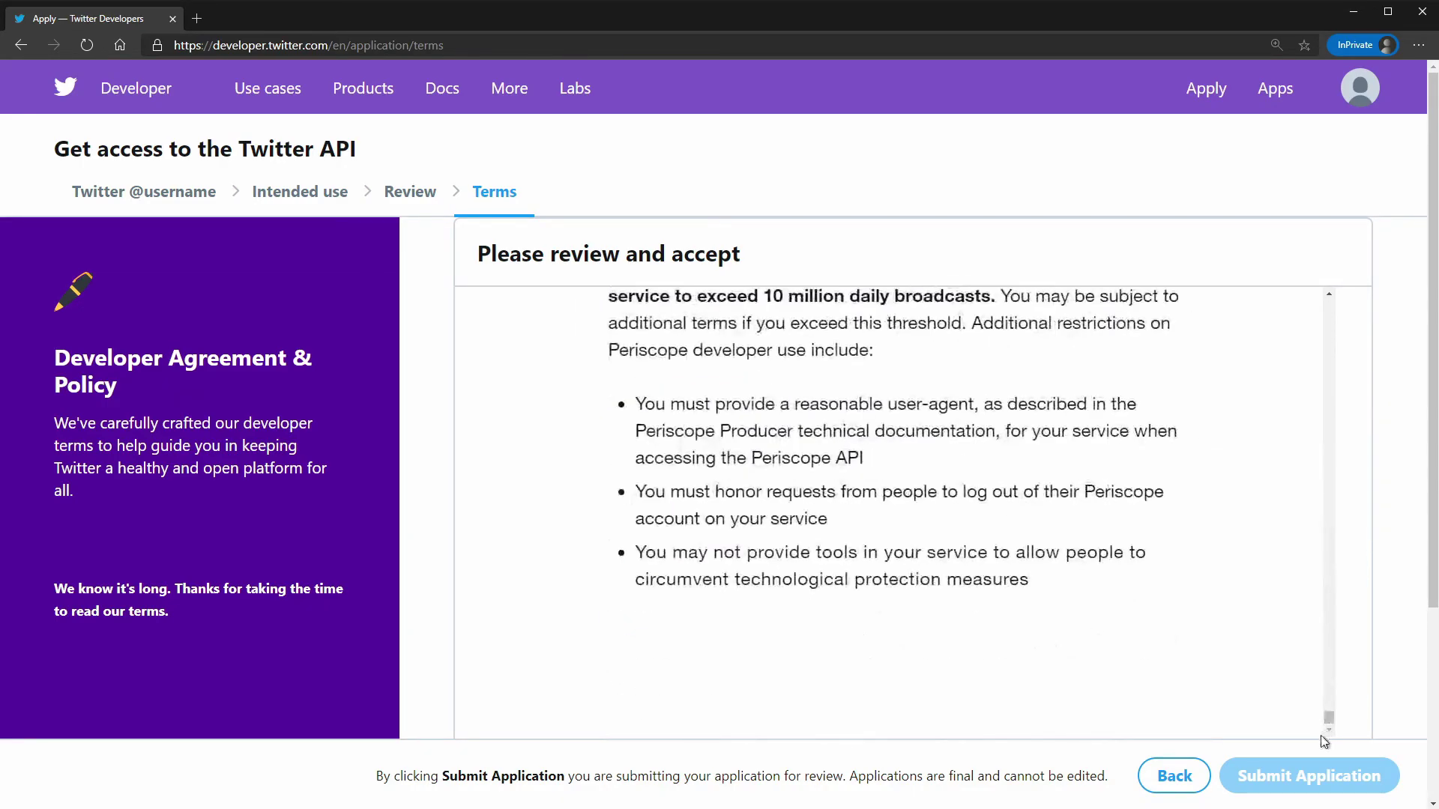
scroll(1189, 679, down, 3)
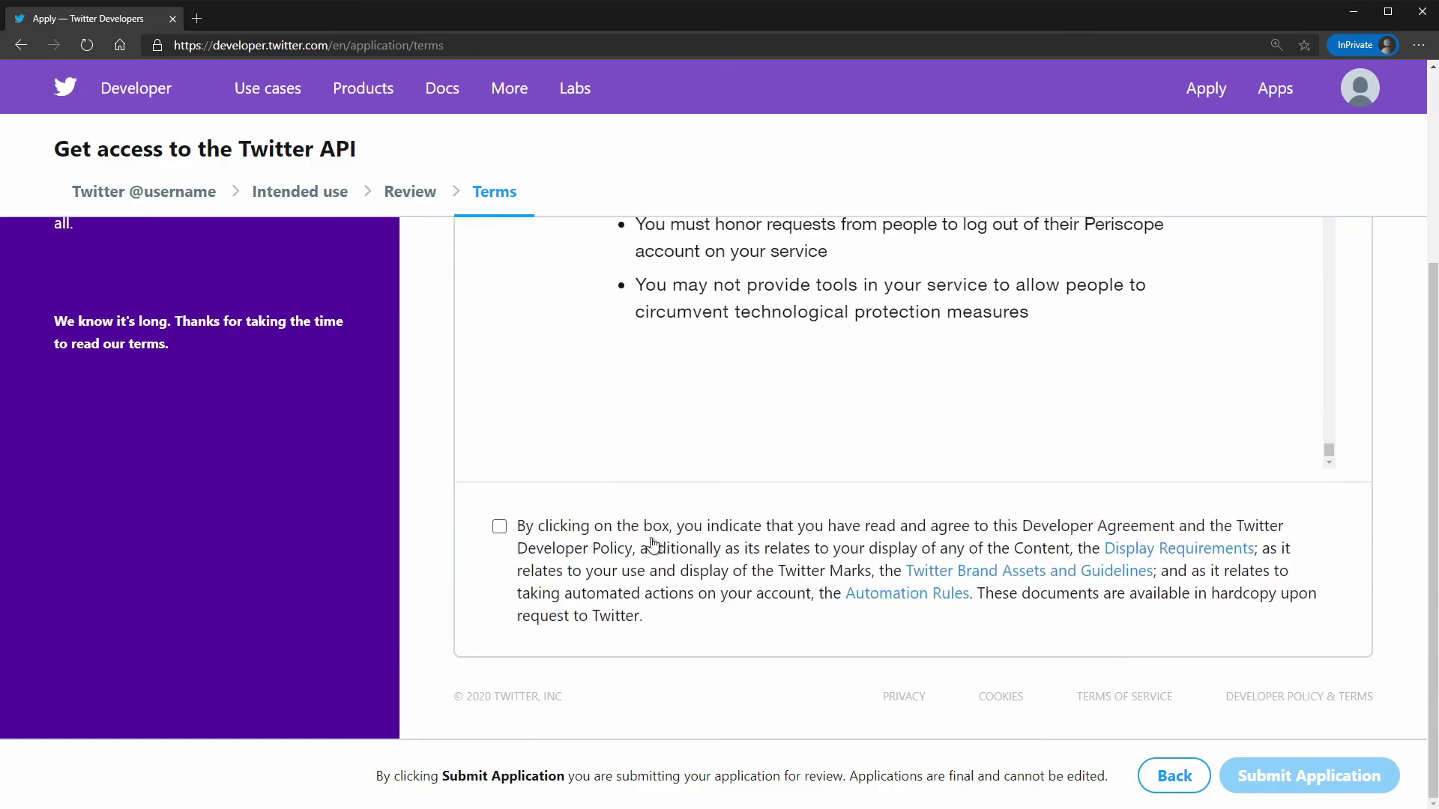